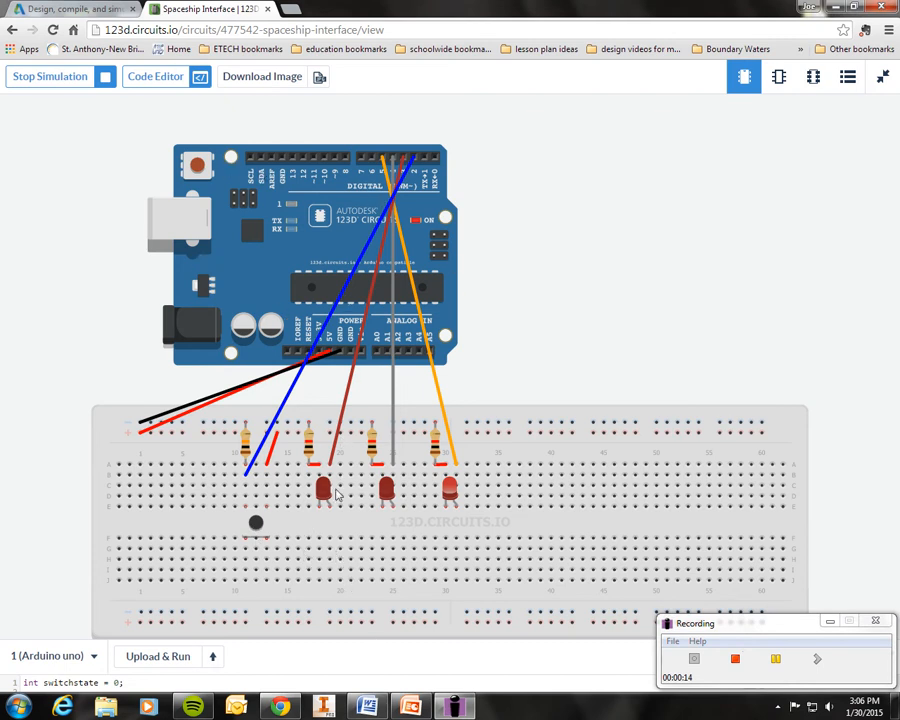
# - Inspect the Arduino code of the simulated Spaceship Interface circuit, enlarging the code area beneath the breadboard
pyautogui.click(176, 80)
pyautogui.click(185, 87)
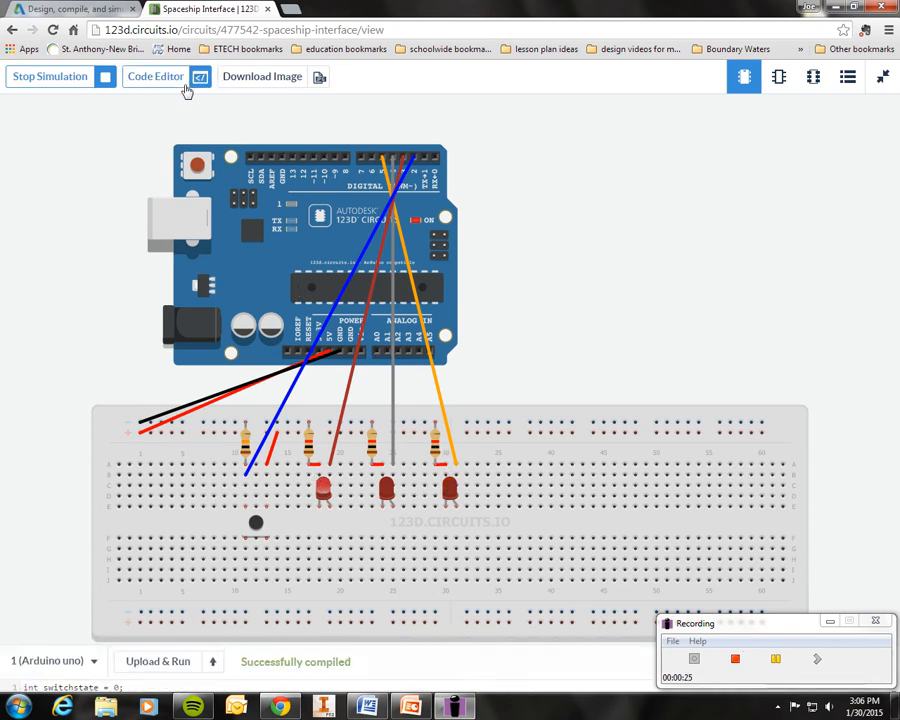
pyautogui.moveTo(390, 614)
pyautogui.mouseDown()
pyautogui.moveTo(360, 309)
pyautogui.moveTo(364, 506)
pyautogui.moveTo(378, 613)
pyautogui.mouseUp()
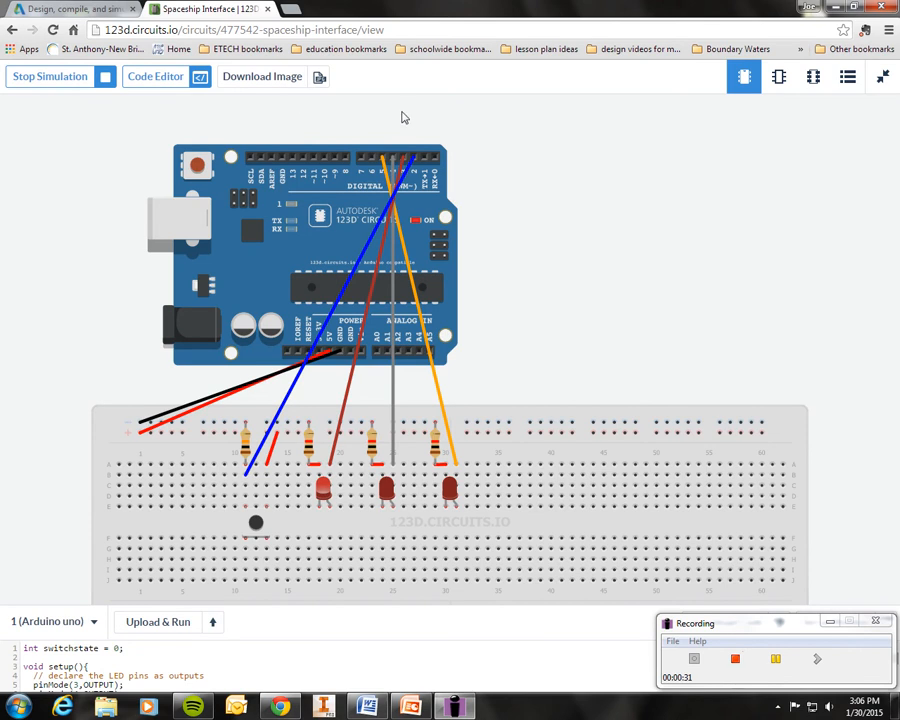
# - Search the web for 123D Circuits and open the 123d.circuits.io site
pyautogui.click(43, 8)
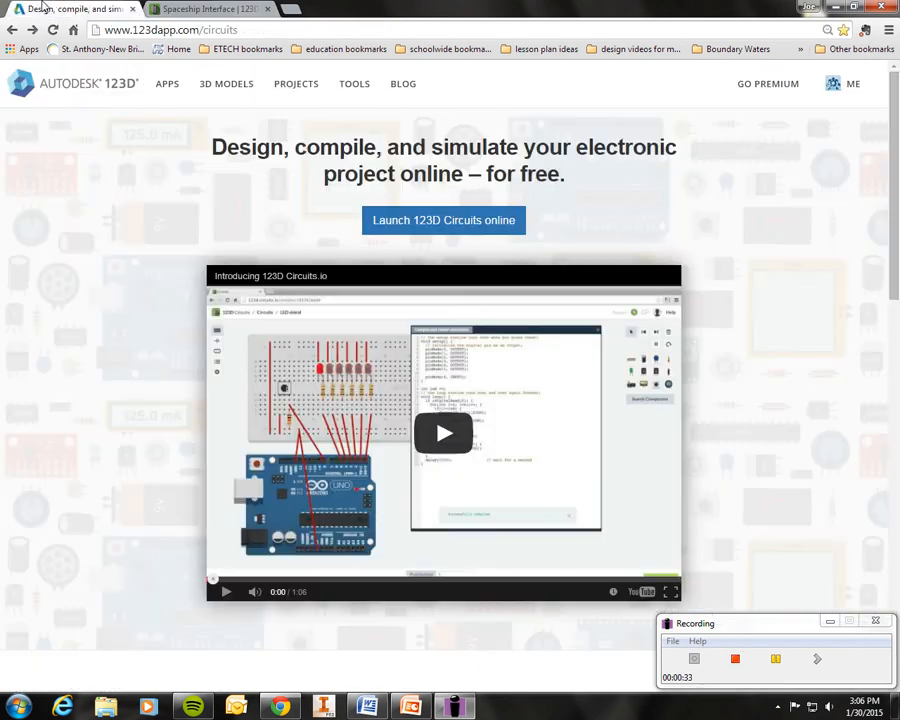
pyautogui.click(113, 29)
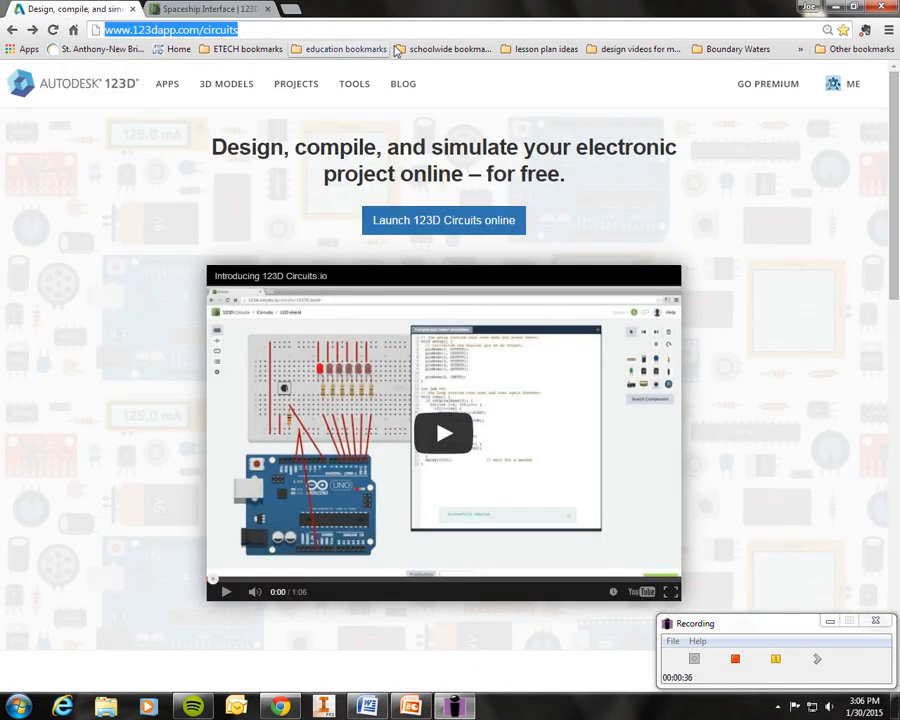
pyautogui.write('123d')
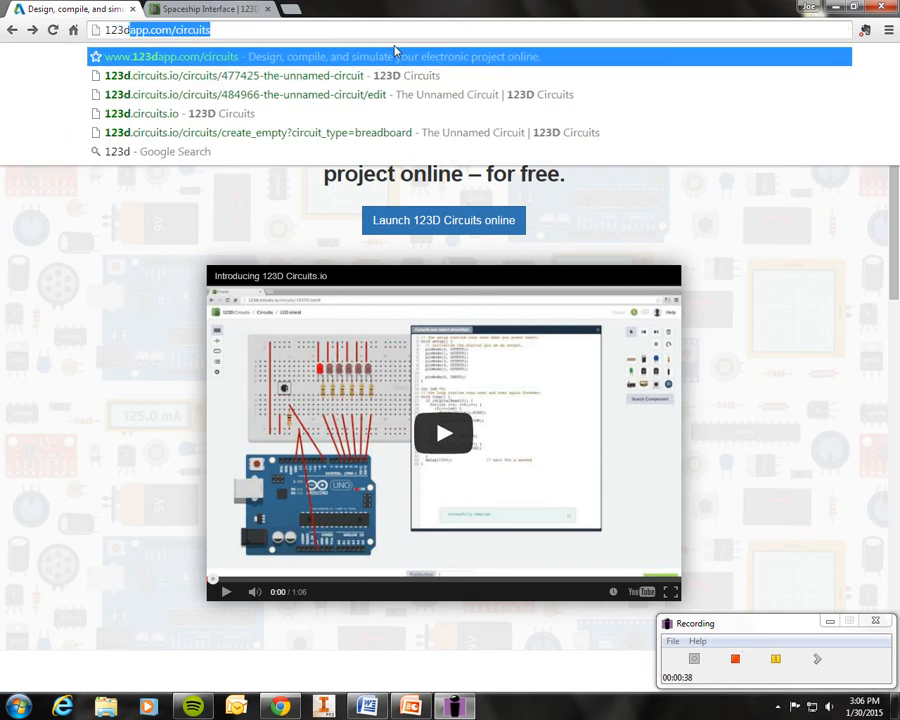
pyautogui.press('Return')
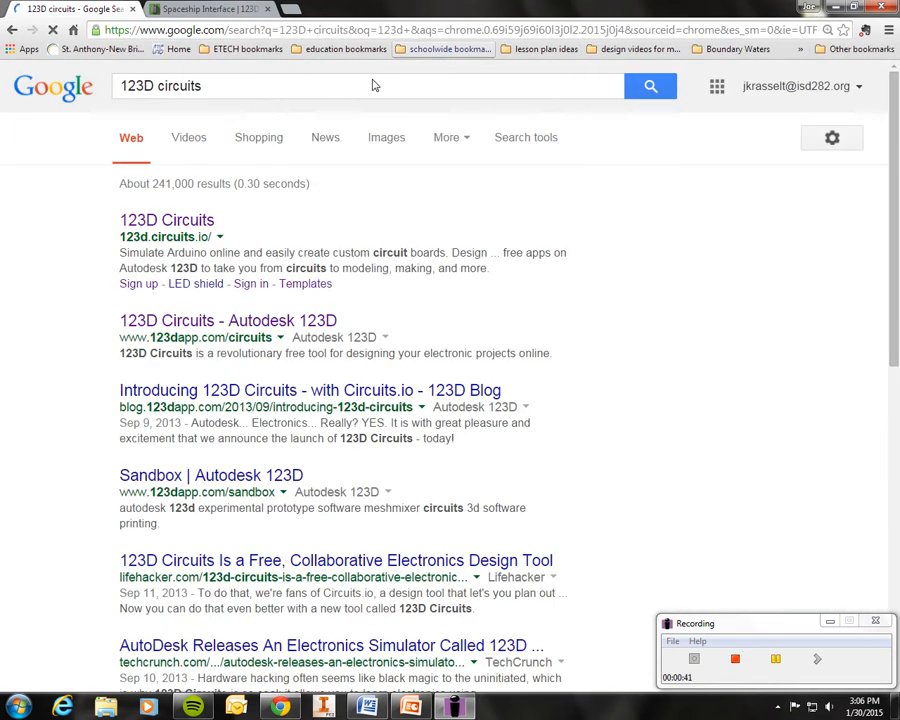
pyautogui.click(185, 221)
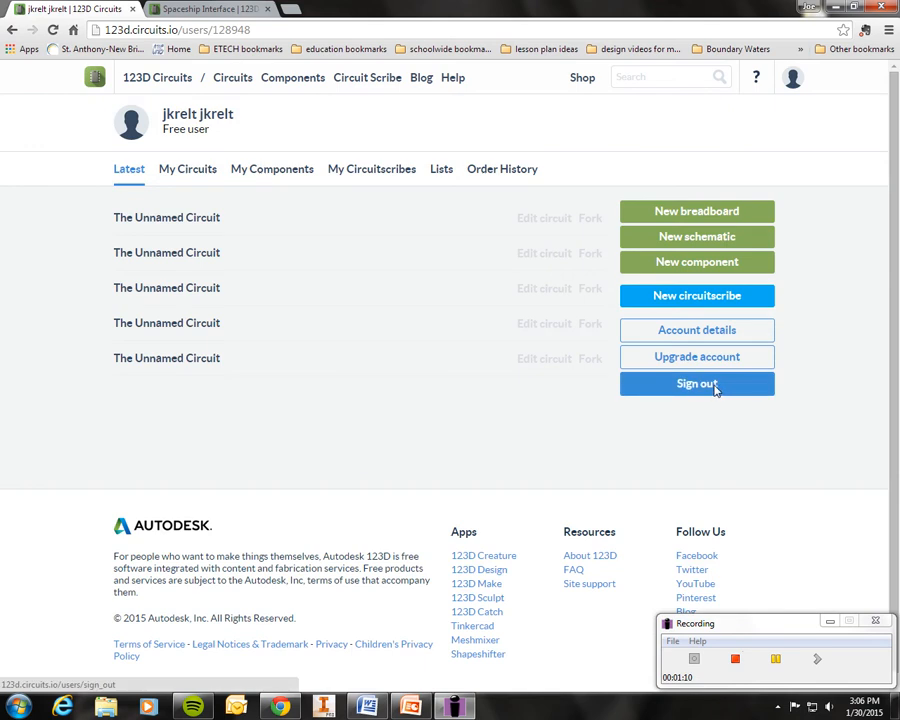
# - Sign out of the 123D Circuits account and sign back in with the saved credentials
pyautogui.click(712, 386)
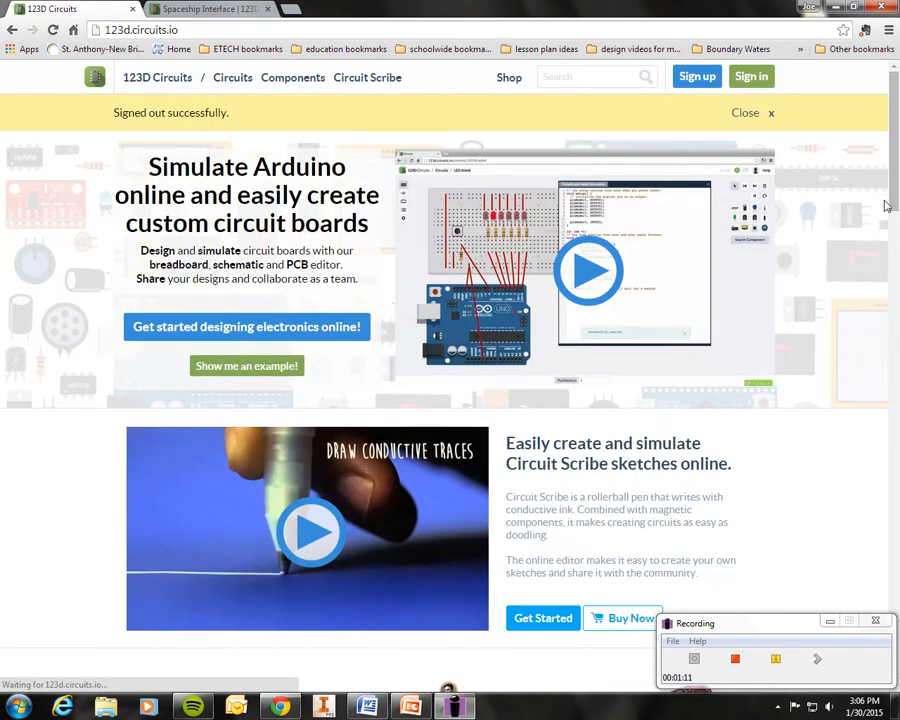
pyautogui.click(748, 78)
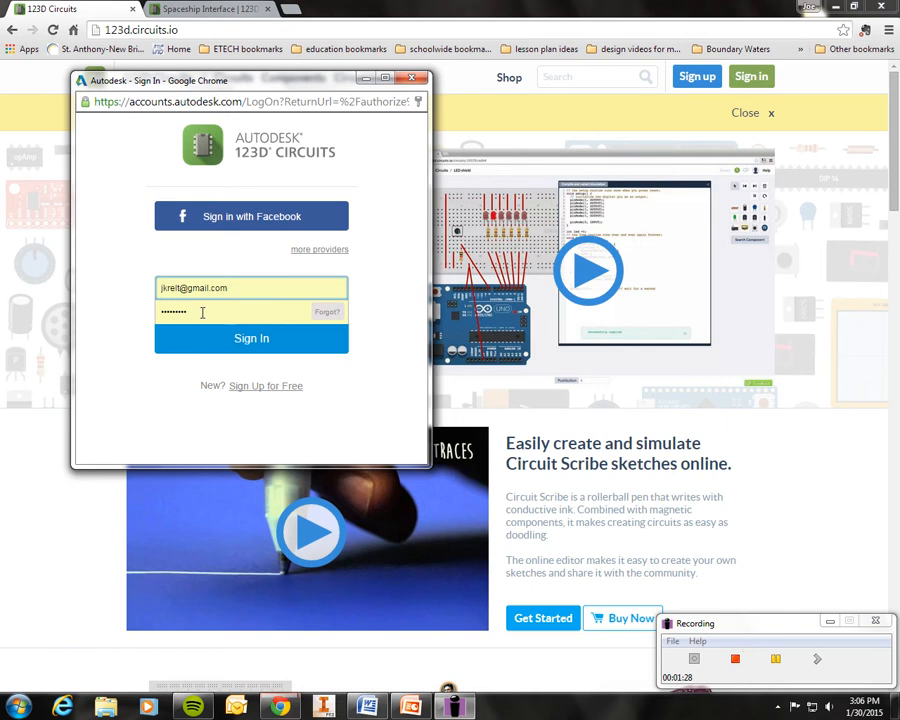
pyautogui.click(265, 345)
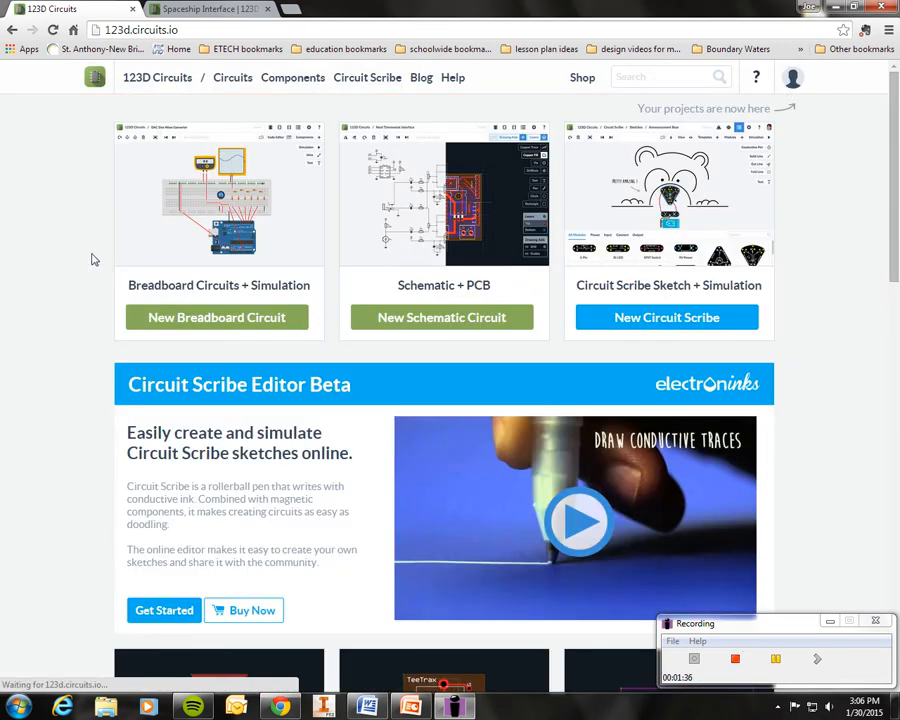
# - Create a new breadboard circuit and examine how the holes of its power rail and lettered columns connect
pyautogui.click(198, 320)
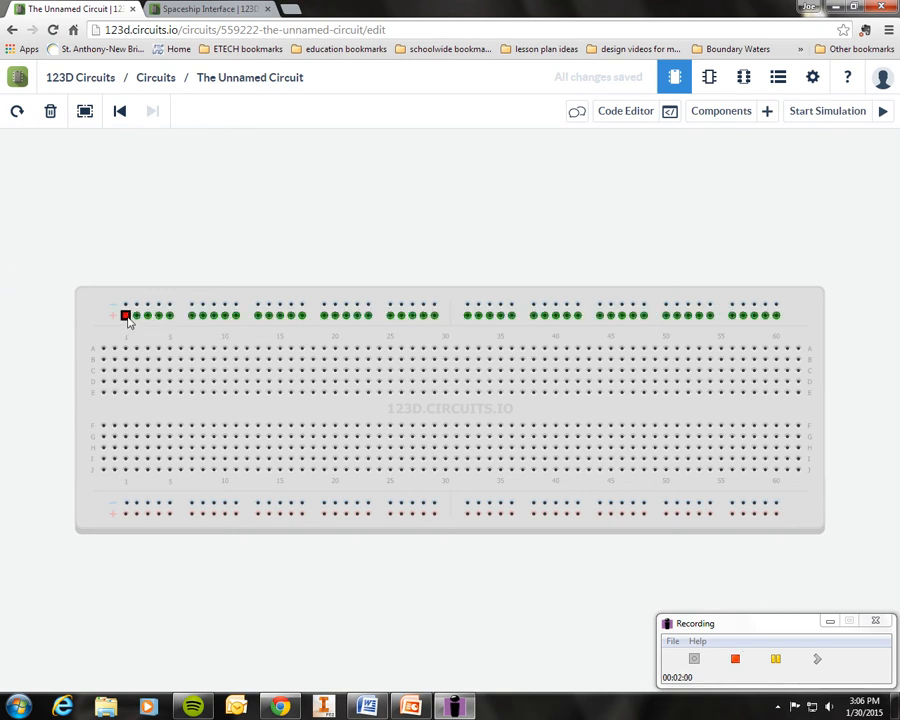
pyautogui.scroll(5, 127, 320)
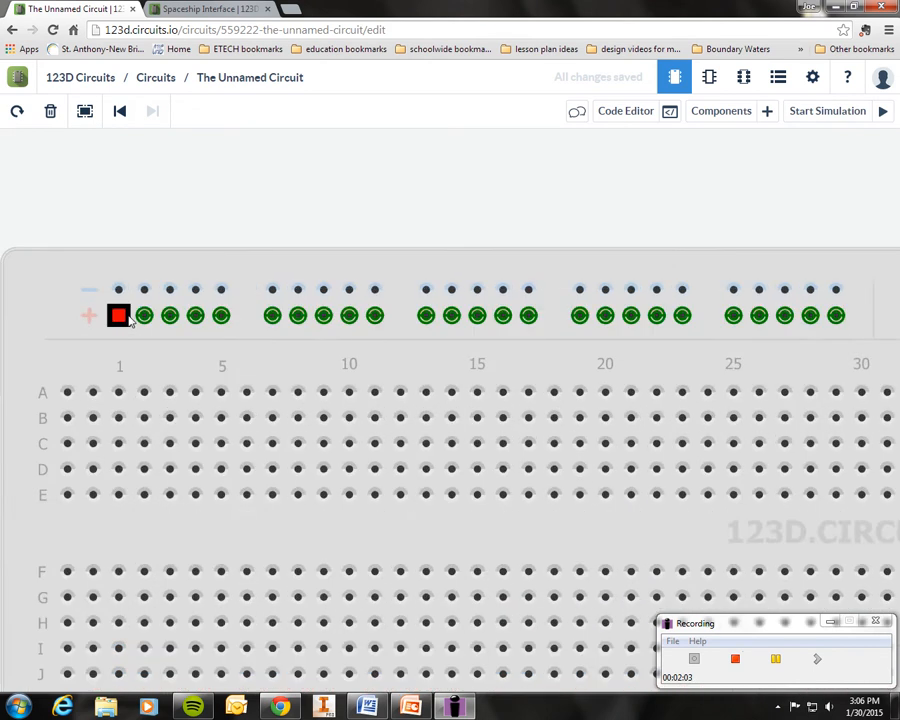
pyautogui.scroll(2, 127, 320)
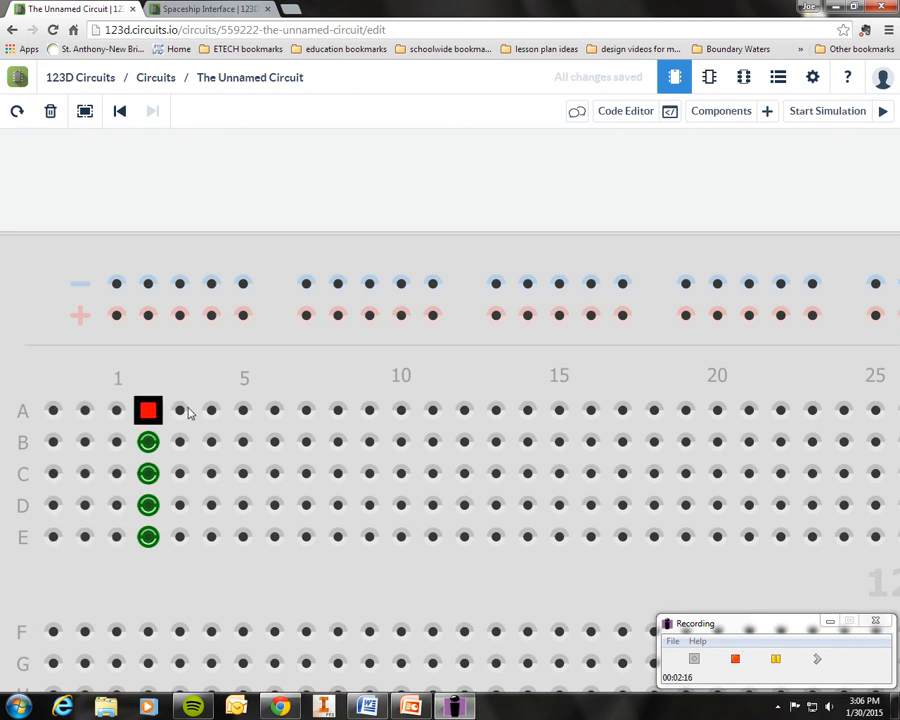
pyautogui.scroll(-5, 198, 412)
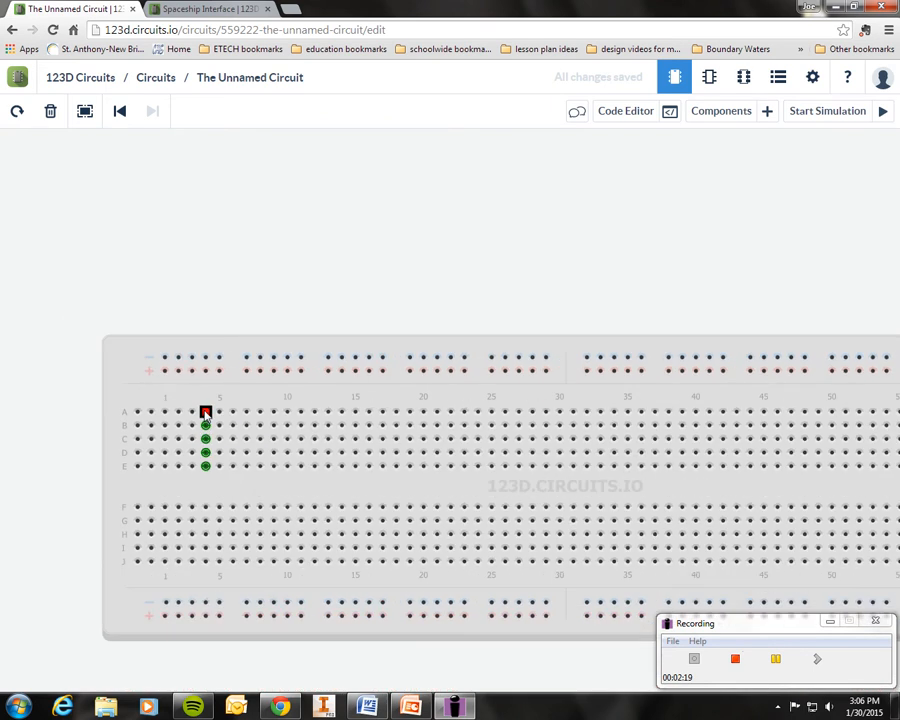
pyautogui.scroll(-2, 205, 412)
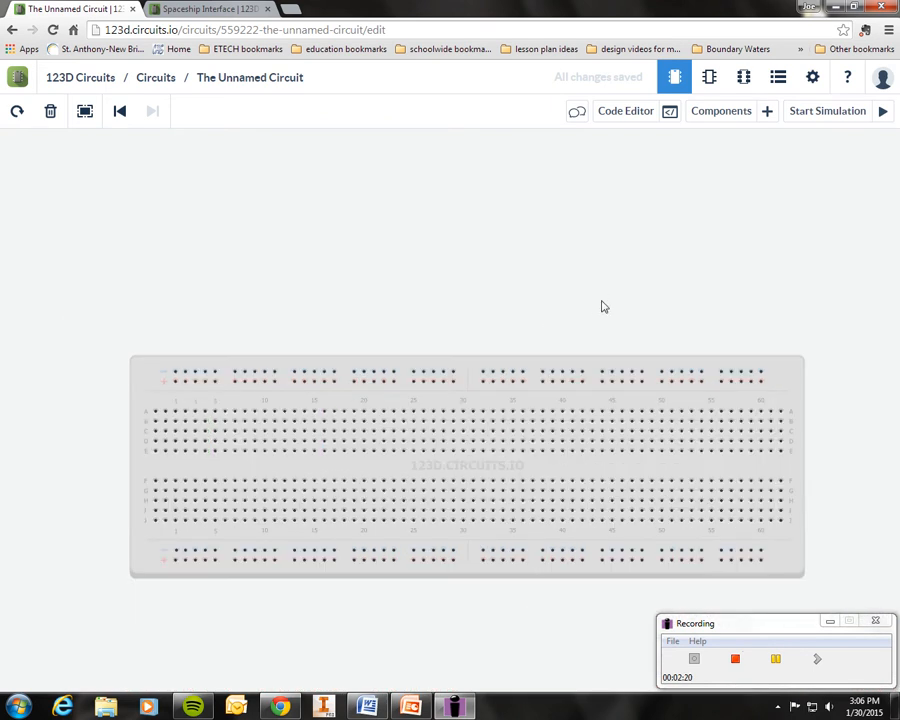
# - Add a 9V battery from the 123D components above the upper-left part of the breadboard
pyautogui.click(829, 621)
pyautogui.click(768, 112)
pyautogui.moveTo(718, 532); pyautogui.dragTo(719, 258)
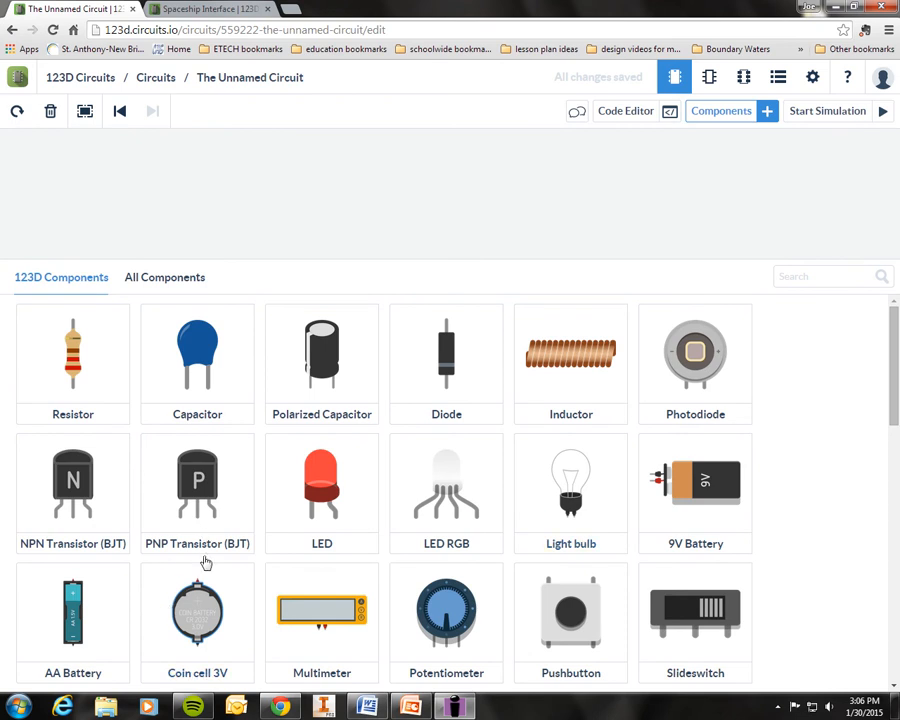
pyautogui.scroll(-1, 200, 562)
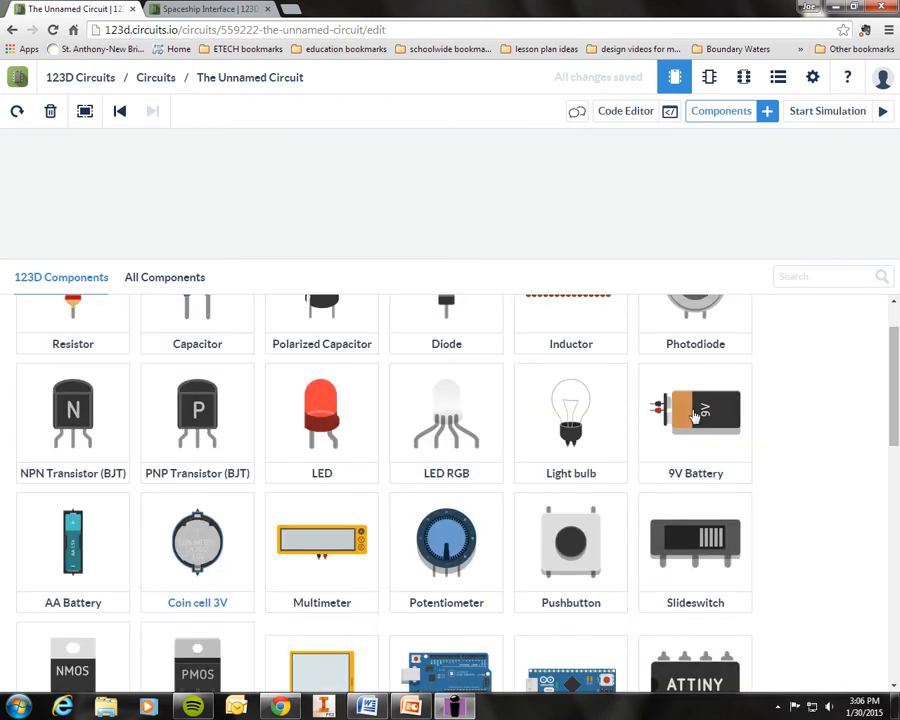
pyautogui.click(695, 415)
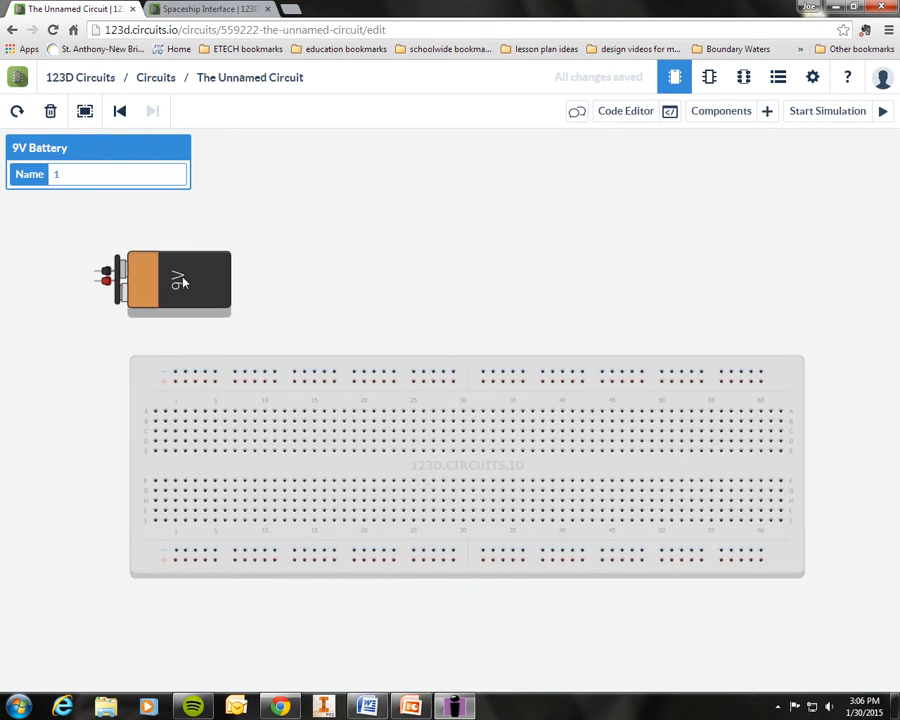
pyautogui.click(183, 283)
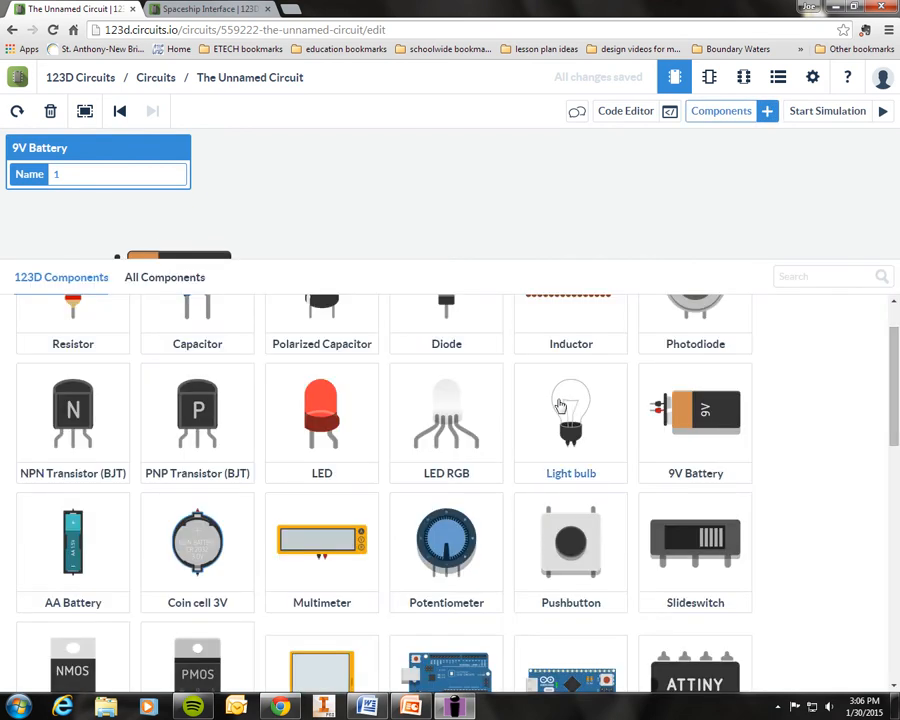
# - Add a light bulb above the breadboard near column 20 and close the component library
pyautogui.click(561, 405)
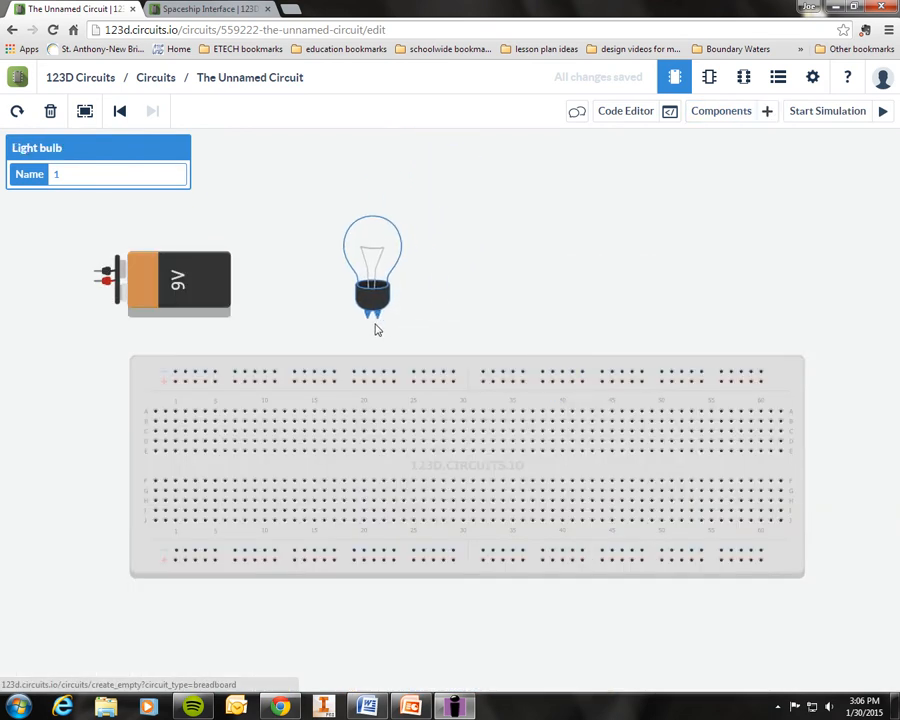
pyautogui.click(375, 322)
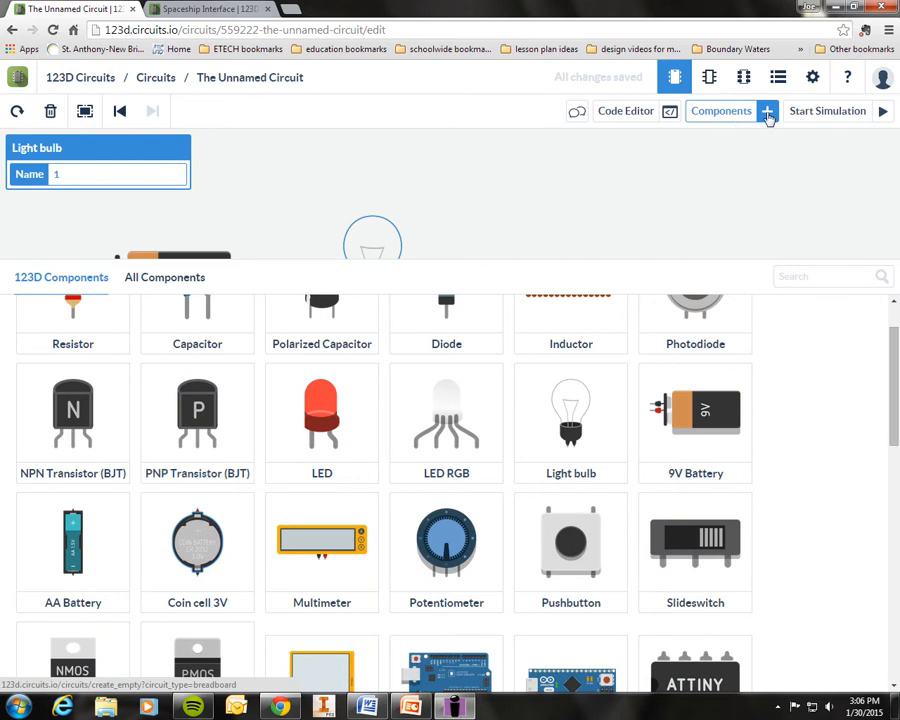
pyautogui.click(768, 113)
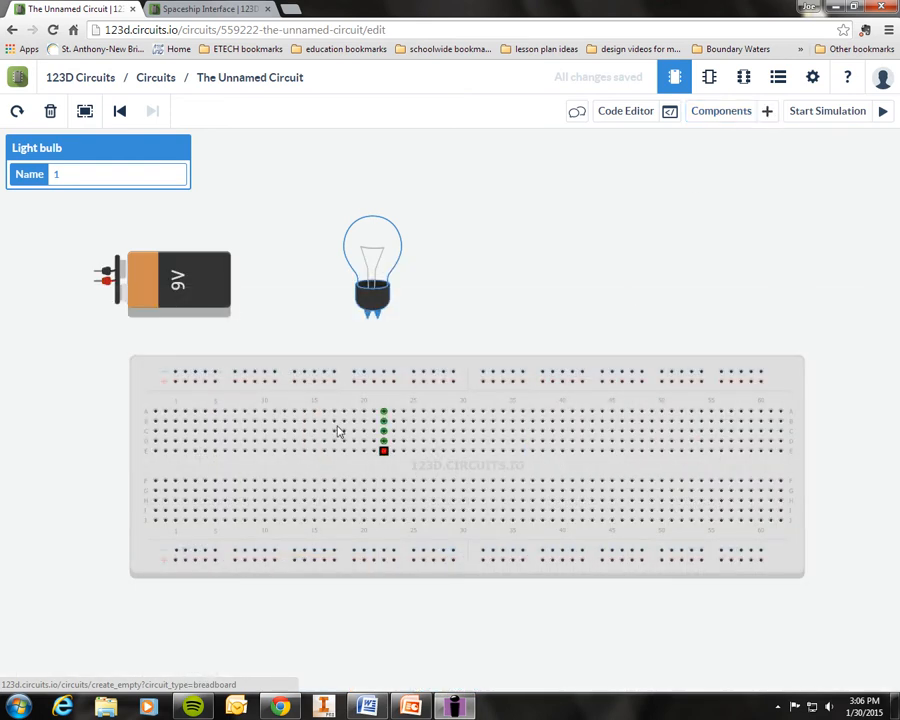
# - Move the 9V battery to the right of the light bulb and rotate it 180 degrees
pyautogui.click(180, 293)
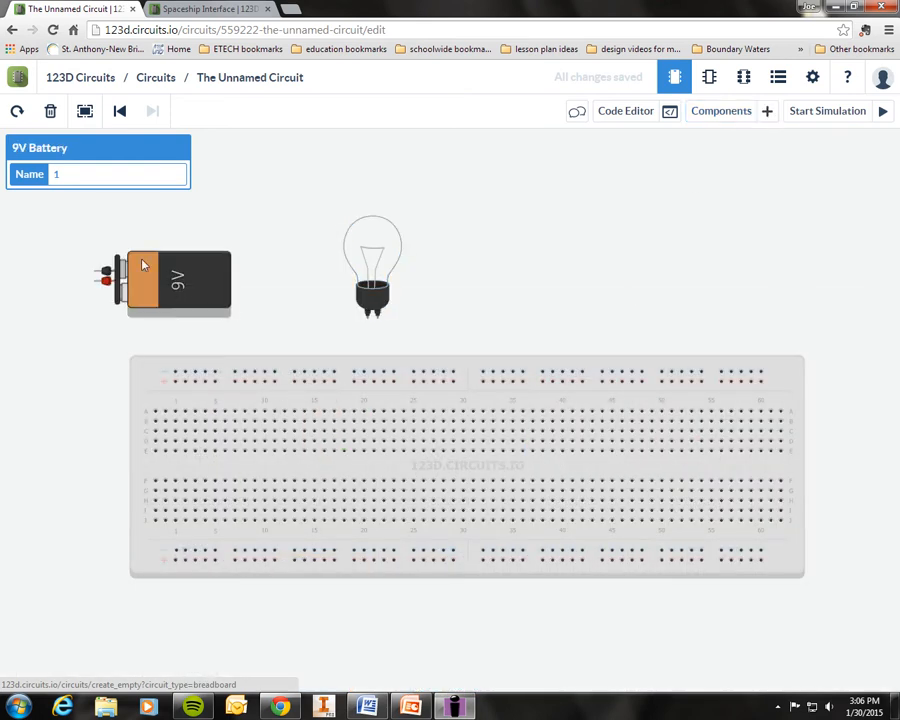
pyautogui.moveTo(172, 278); pyautogui.dragTo(634, 278)
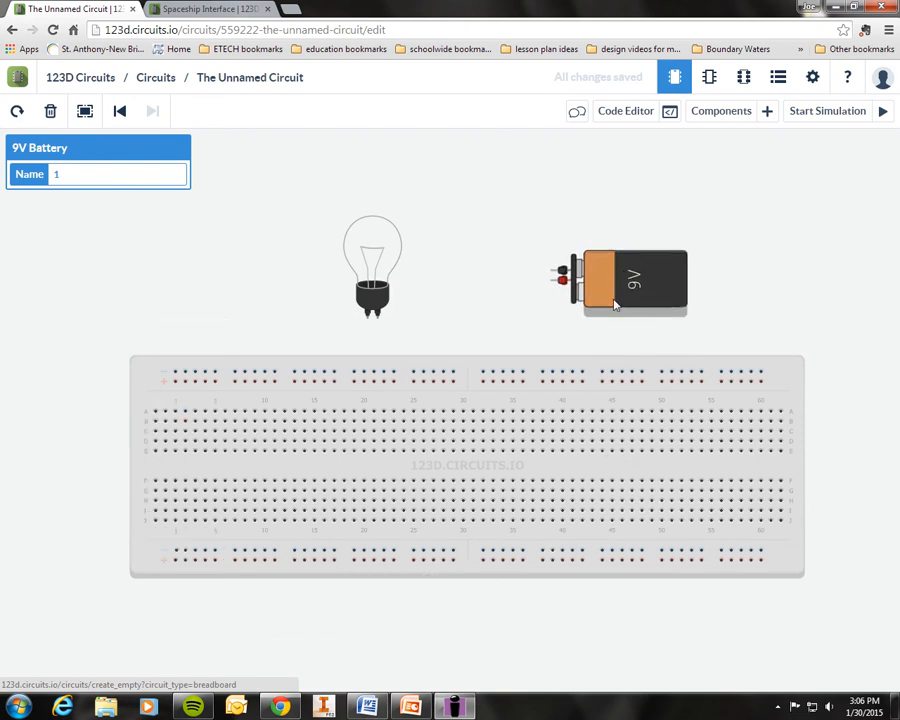
pyautogui.scroll(-3, 418, 500)
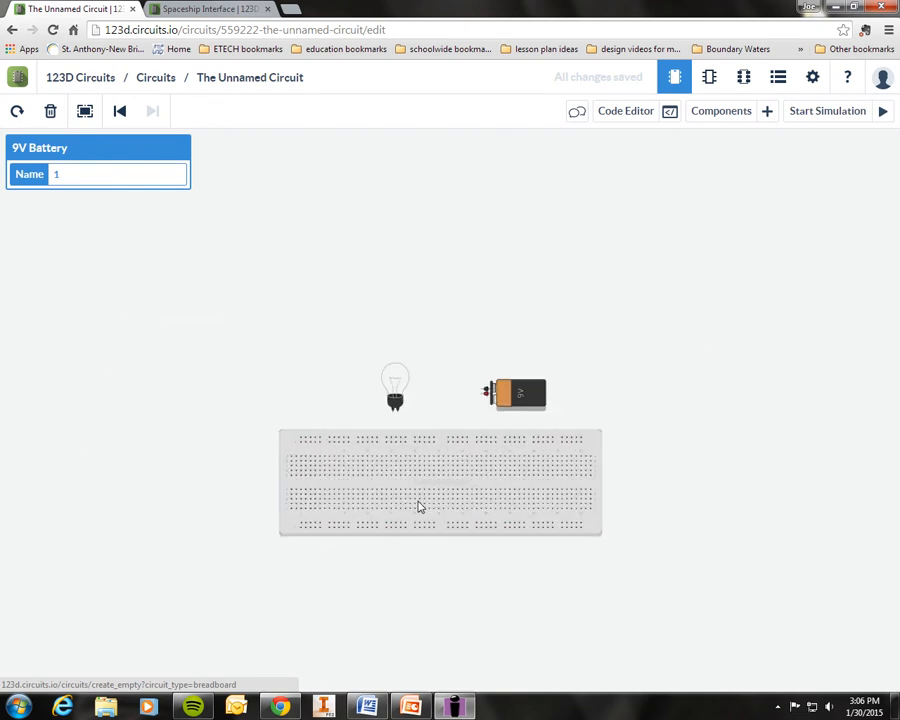
pyautogui.scroll(3, 420, 510)
pyautogui.scroll(1, 418, 510)
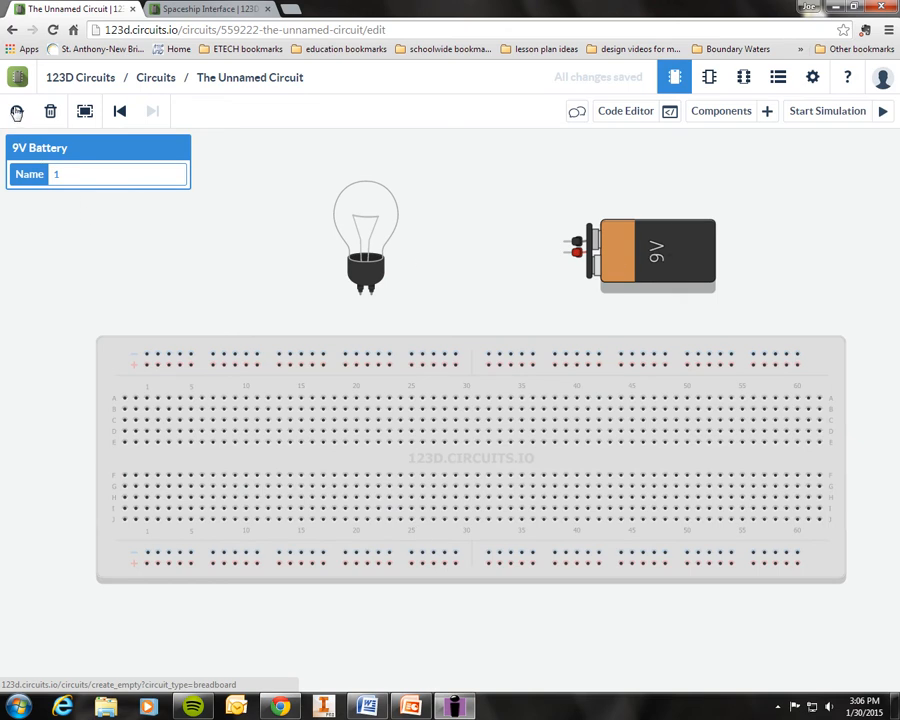
pyautogui.click(16, 113)
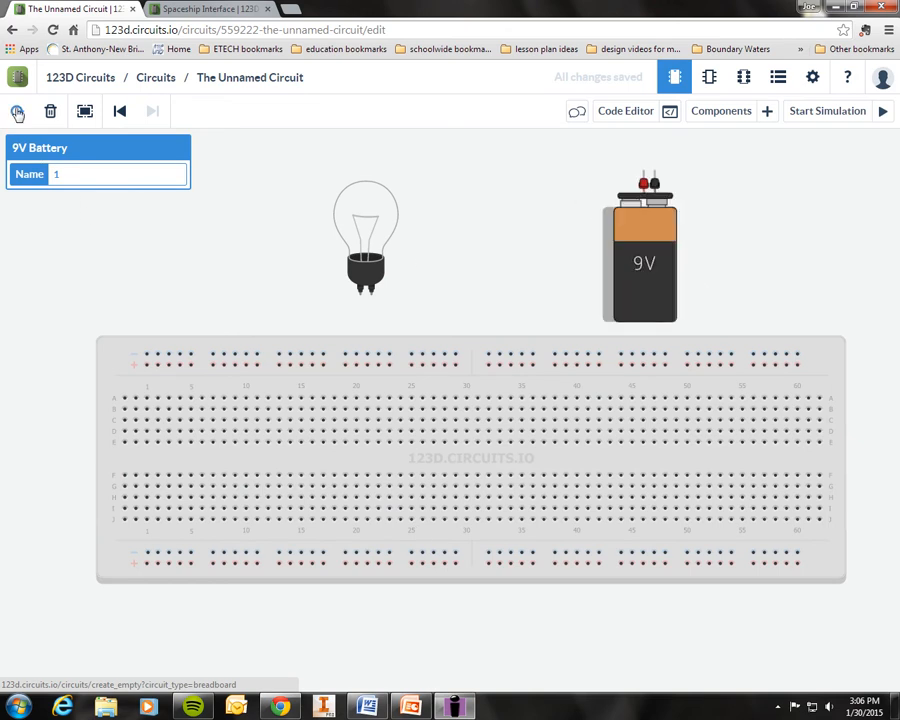
pyautogui.click(17, 113)
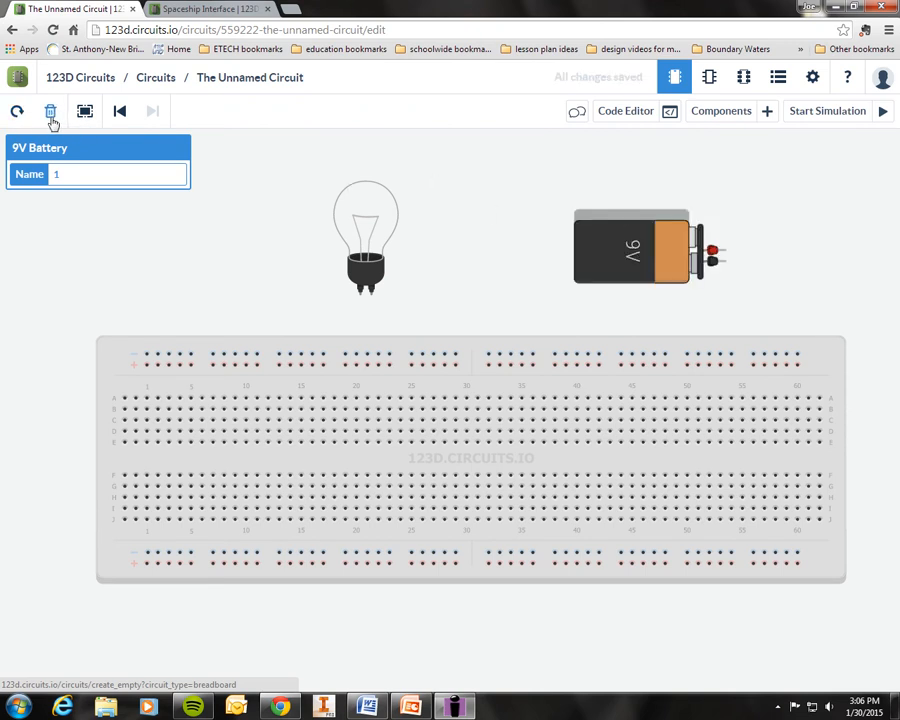
# - Delete the 9V battery and place a new one just right of the light bulb
pyautogui.click(51, 113)
pyautogui.click(718, 112)
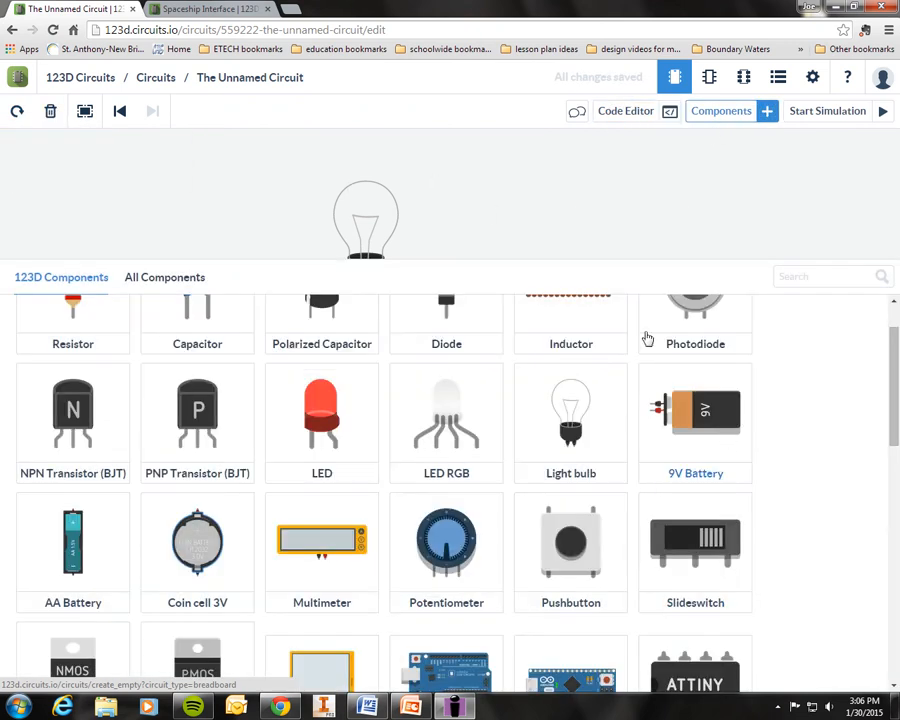
pyautogui.click(727, 437)
pyautogui.click(506, 211)
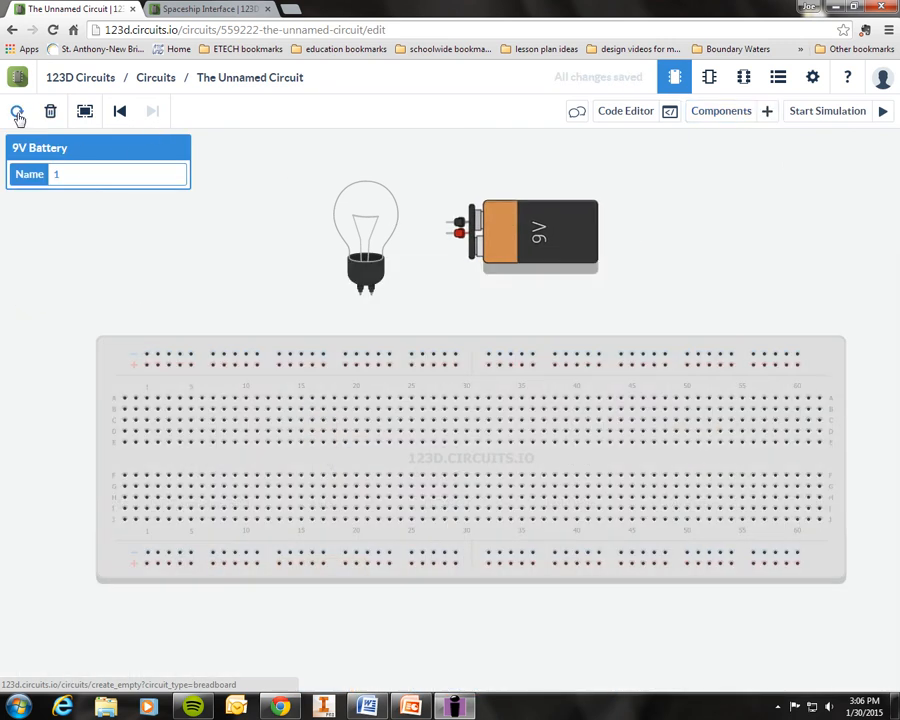
# - Rotate the 9V battery until its terminals point up and move it just left of the breadboard
pyautogui.click(17, 113)
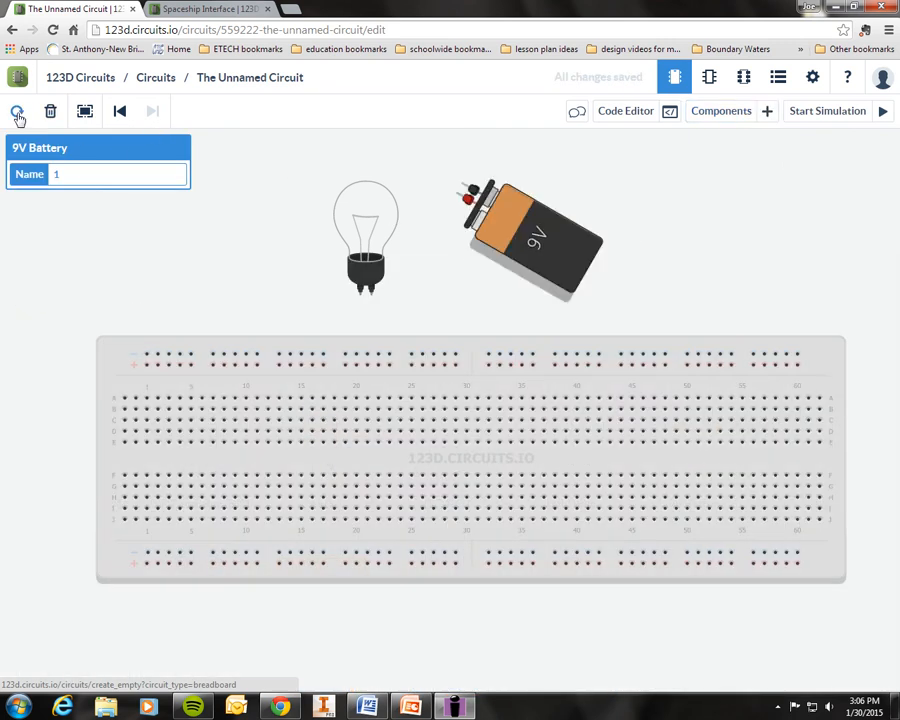
pyautogui.moveTo(536, 230); pyautogui.dragTo(50, 412)
# - Wire the battery's negative terminal to the breadboard's upper plus rail and its positive terminal to the upper minus rail, both at column 1
pyautogui.scroll(1, 86, 478)
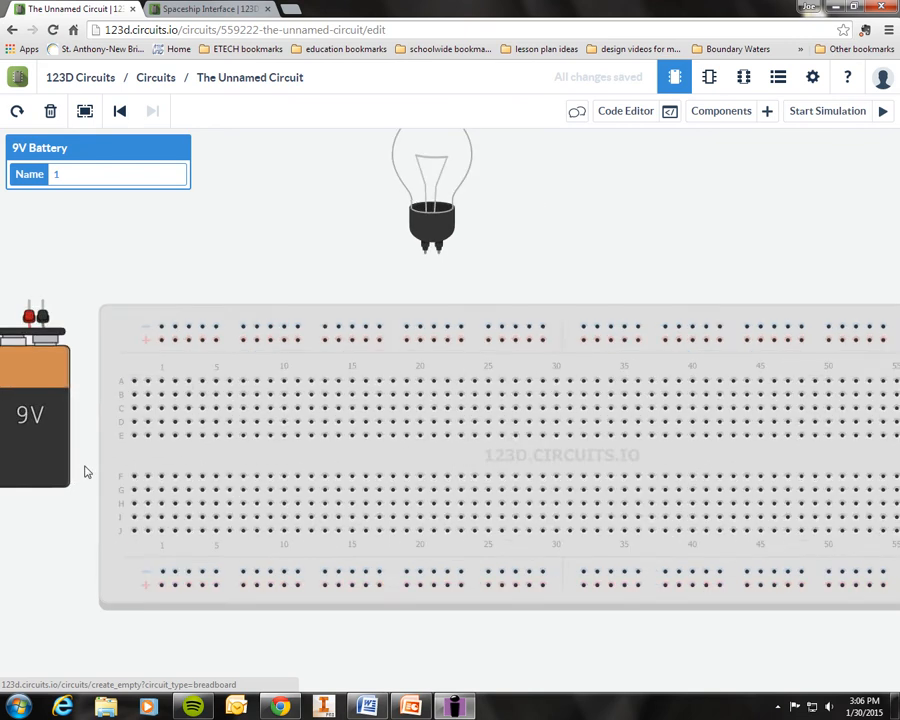
pyautogui.scroll(-2, 86, 470)
pyautogui.scroll(3, 63, 386)
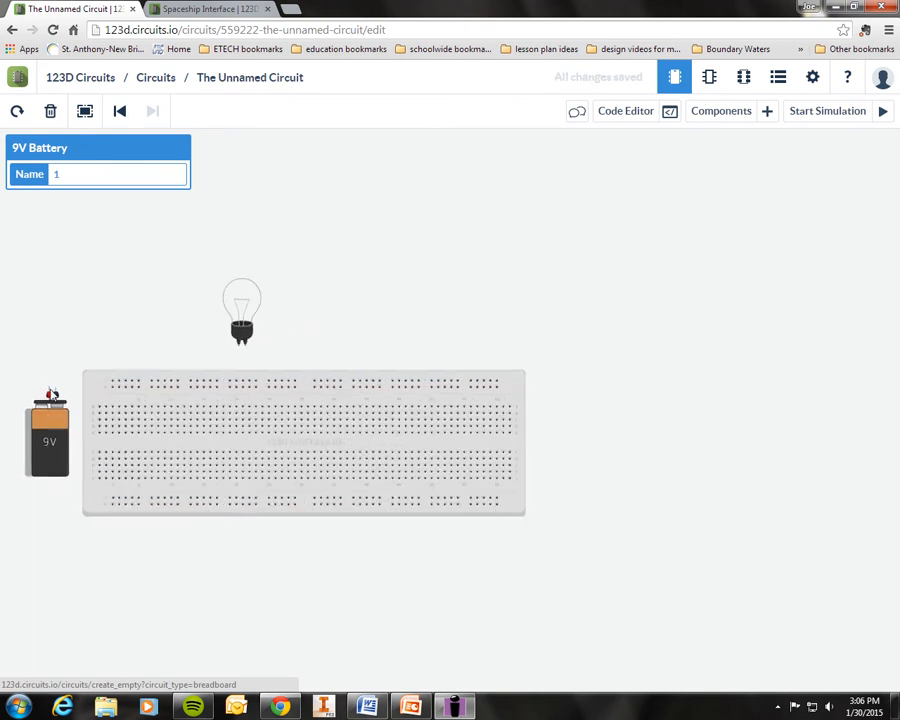
pyautogui.scroll(1, 130, 408)
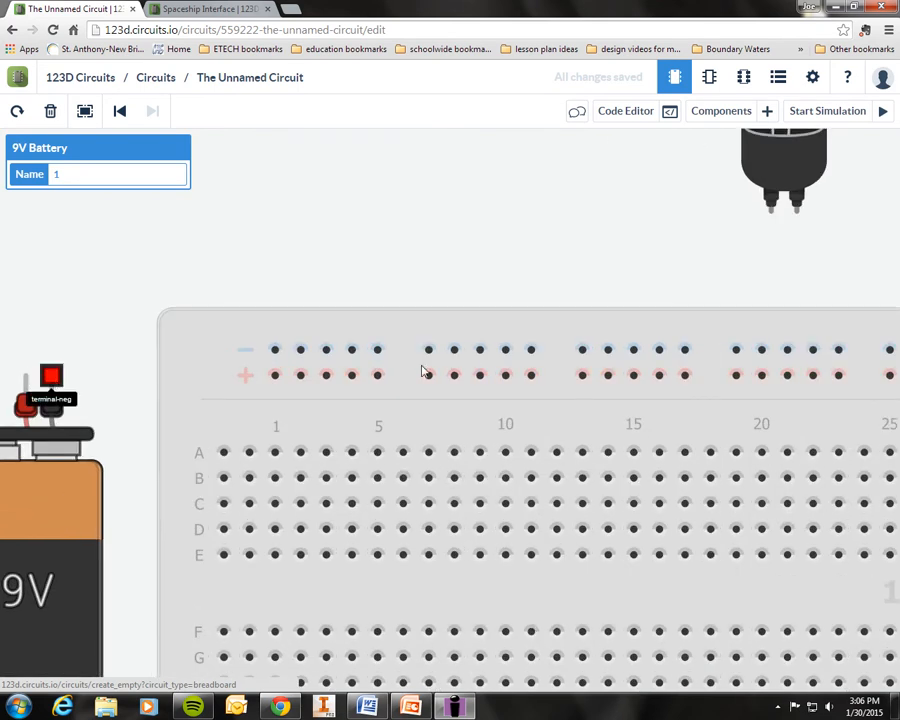
pyautogui.moveTo(52, 378); pyautogui.dragTo(277, 377)
pyautogui.moveTo(24, 381); pyautogui.dragTo(277, 349)
pyautogui.scroll(1, 280, 461)
pyautogui.scroll(-3, 280, 461)
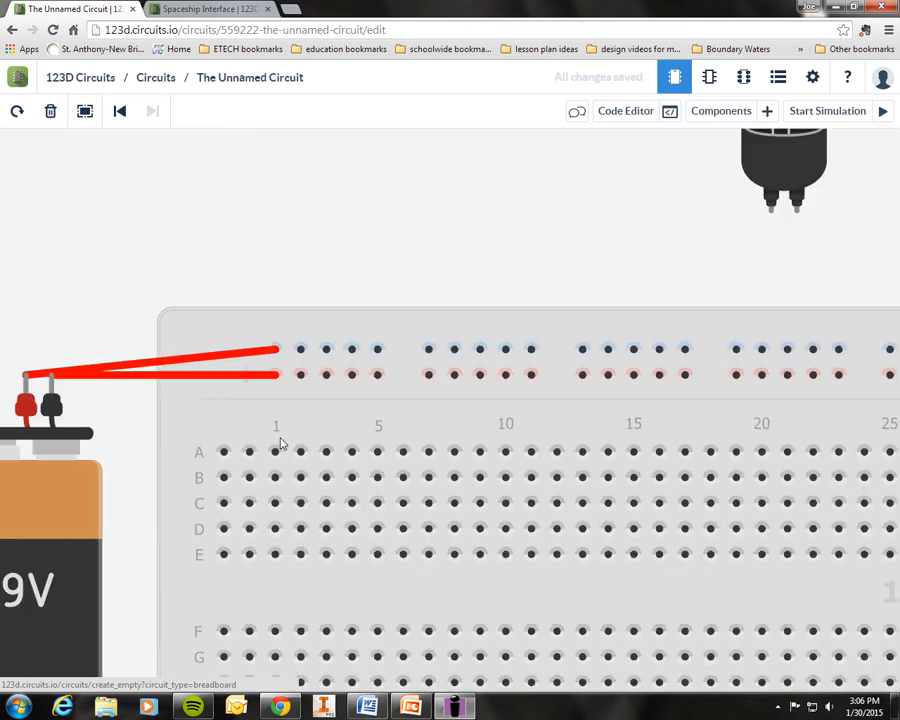
# - Move the light bulb down onto the upper part of the breadboard, near column 17
pyautogui.scroll(-1, 287, 443)
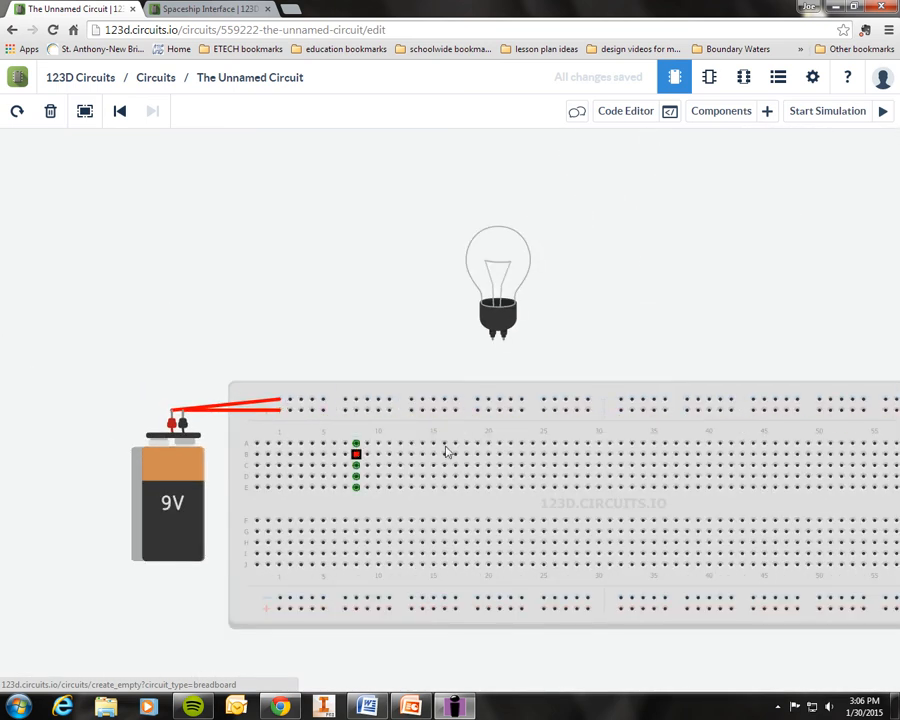
pyautogui.moveTo(373, 339); pyautogui.dragTo(290, 288)
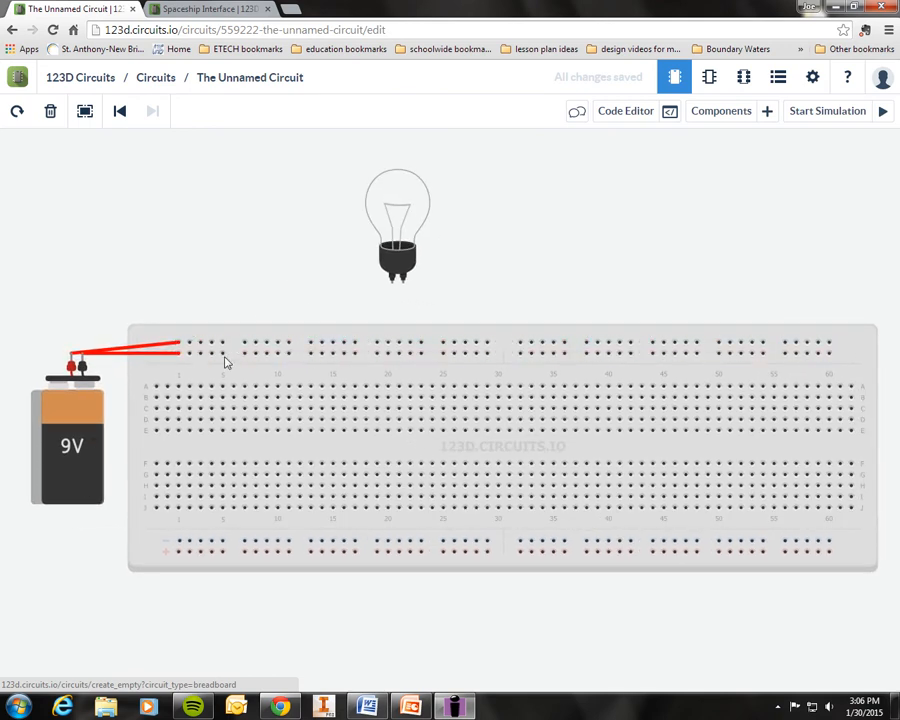
pyautogui.scroll(2, 486, 342)
pyautogui.scroll(1, 487, 347)
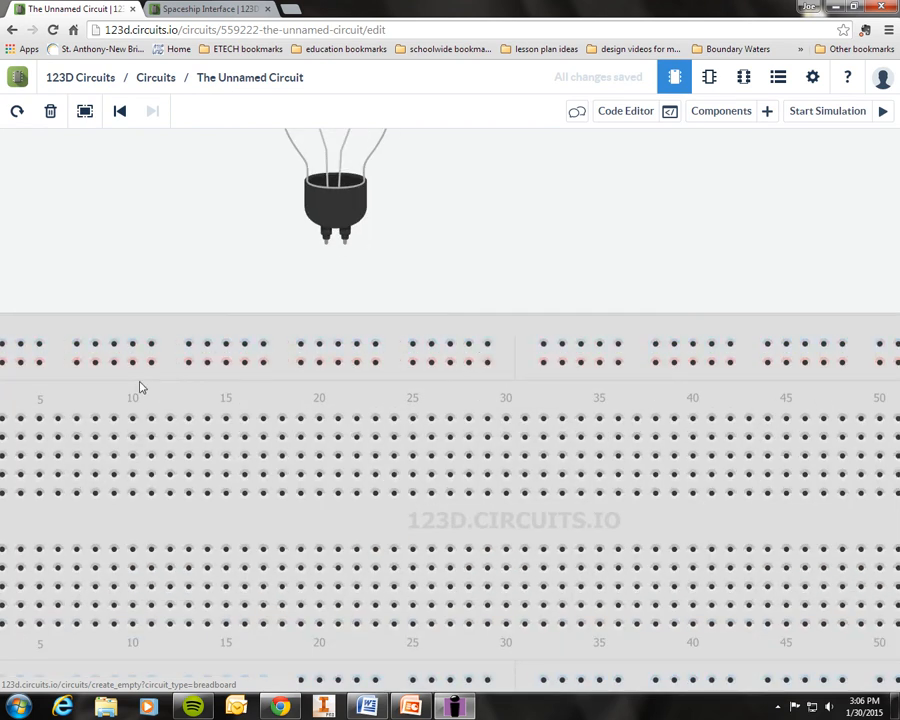
pyautogui.scroll(-4, 621, 348)
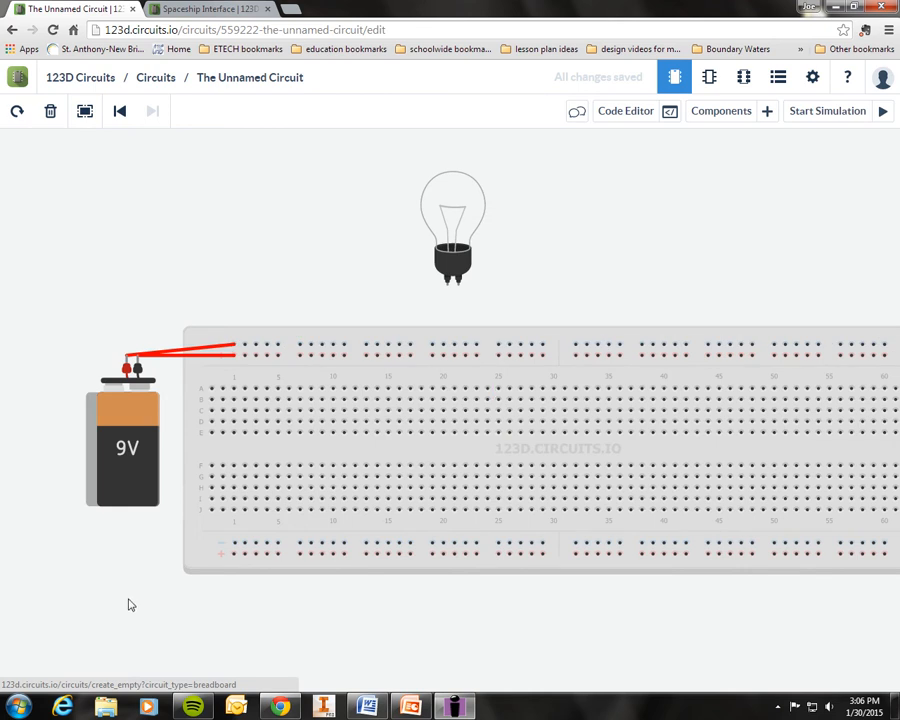
pyautogui.moveTo(455, 270); pyautogui.dragTo(424, 368)
pyautogui.click(508, 258)
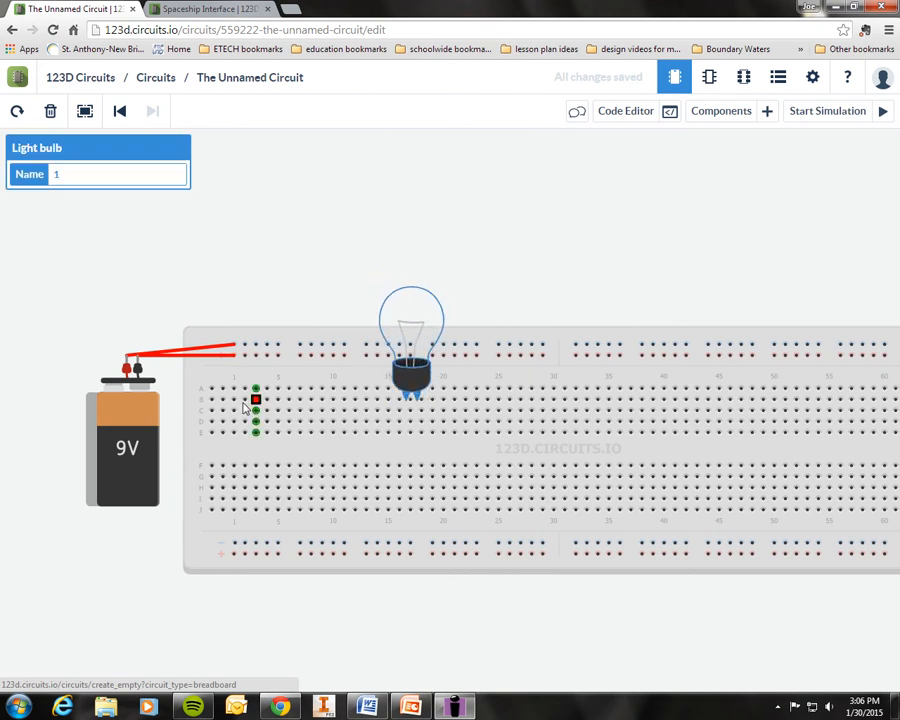
# - Align the light bulb so its two pins sit in row B at columns 16 and 17
pyautogui.scroll(5, 396, 403)
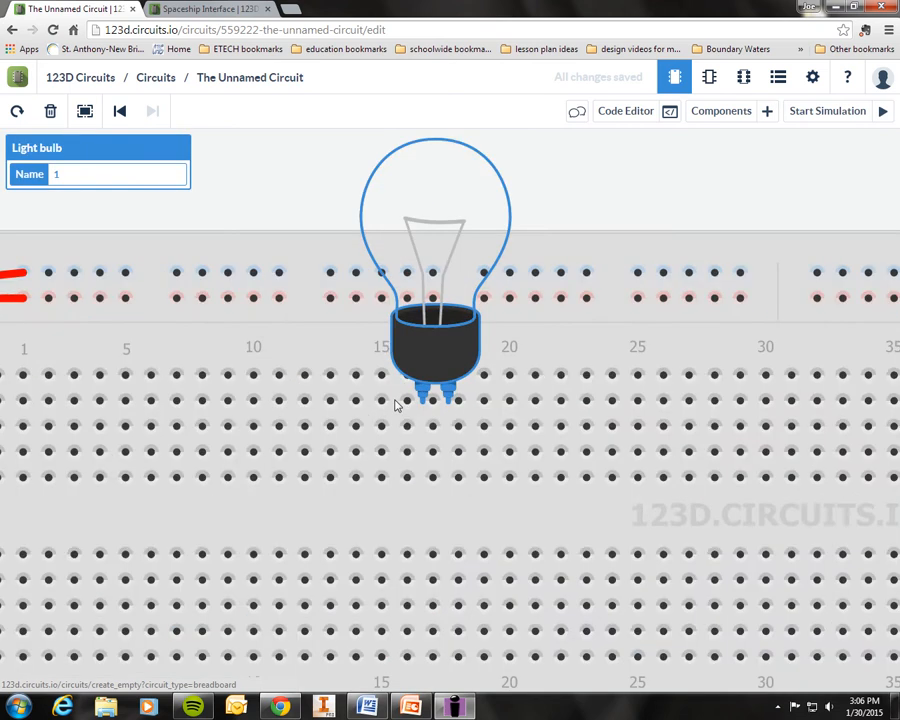
pyautogui.moveTo(450, 352); pyautogui.dragTo(425, 348)
pyautogui.scroll(3, 372, 436)
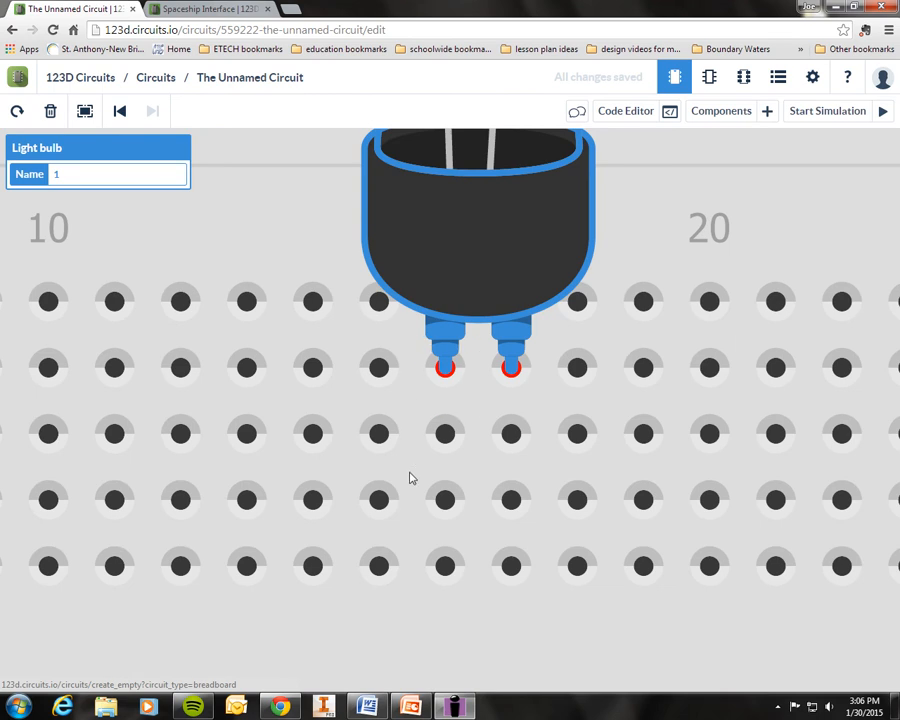
pyautogui.scroll(-2, 457, 447)
pyautogui.scroll(1, 455, 450)
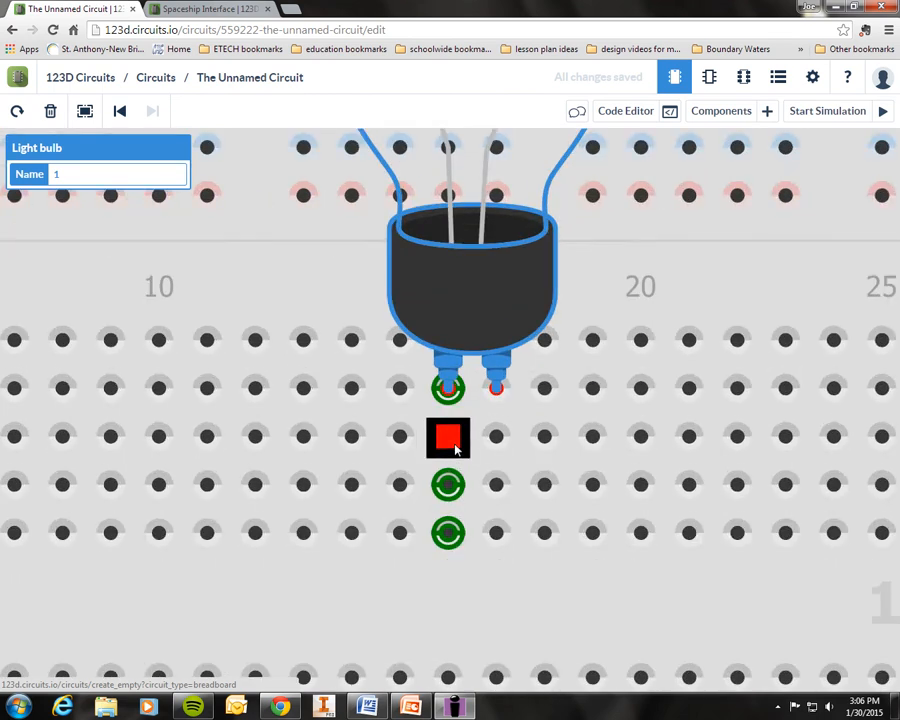
pyautogui.scroll(-3, 455, 450)
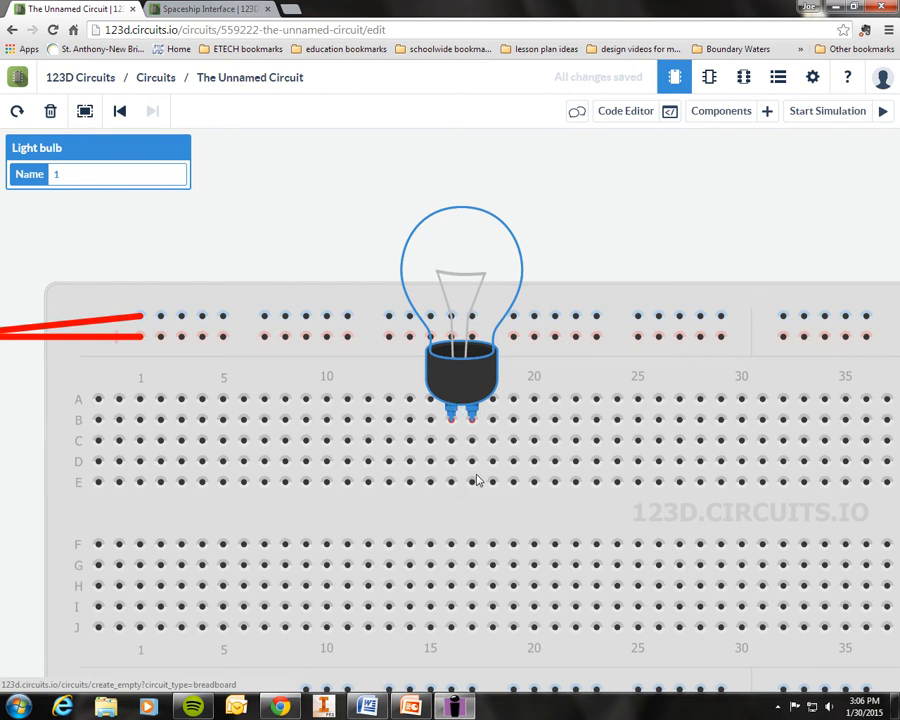
pyautogui.scroll(-1, 472, 466)
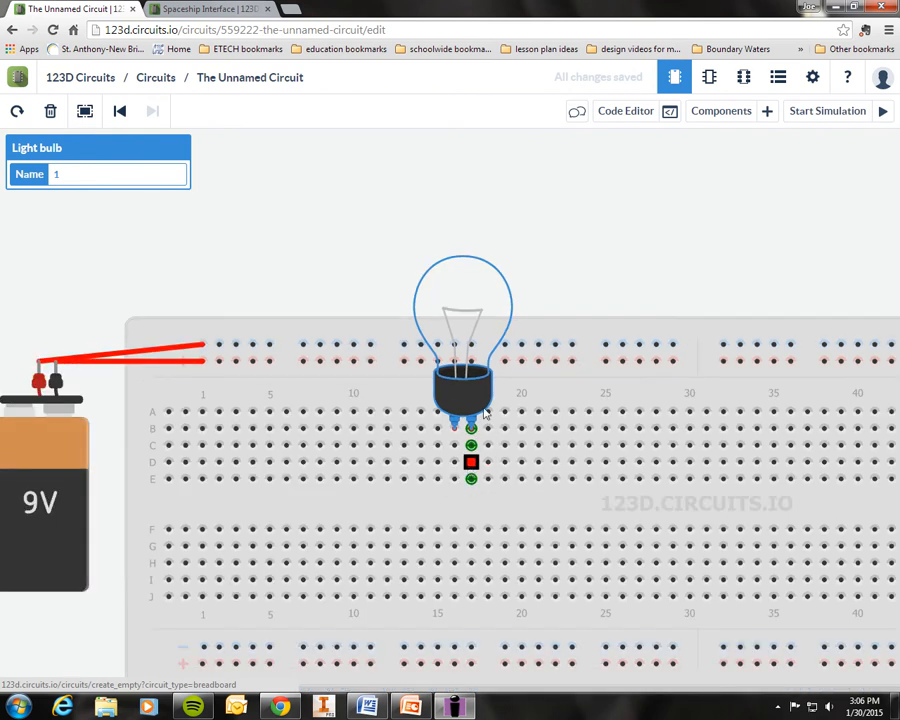
pyautogui.click(546, 292)
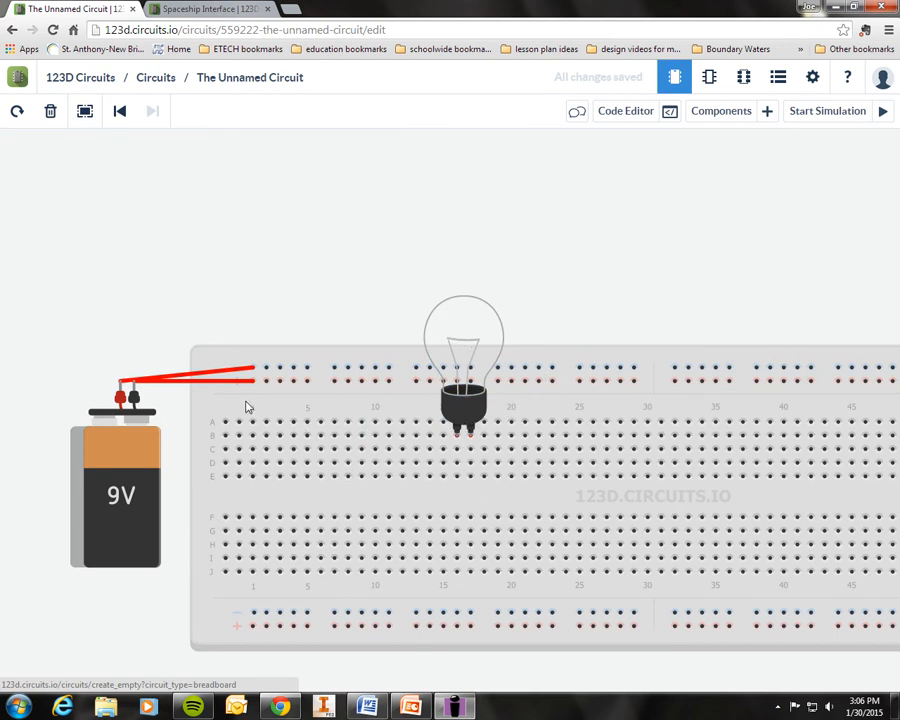
# - Wire the upper plus rail at column 11 to hole D16, below the light bulb's first pin
pyautogui.scroll(3, 231, 388)
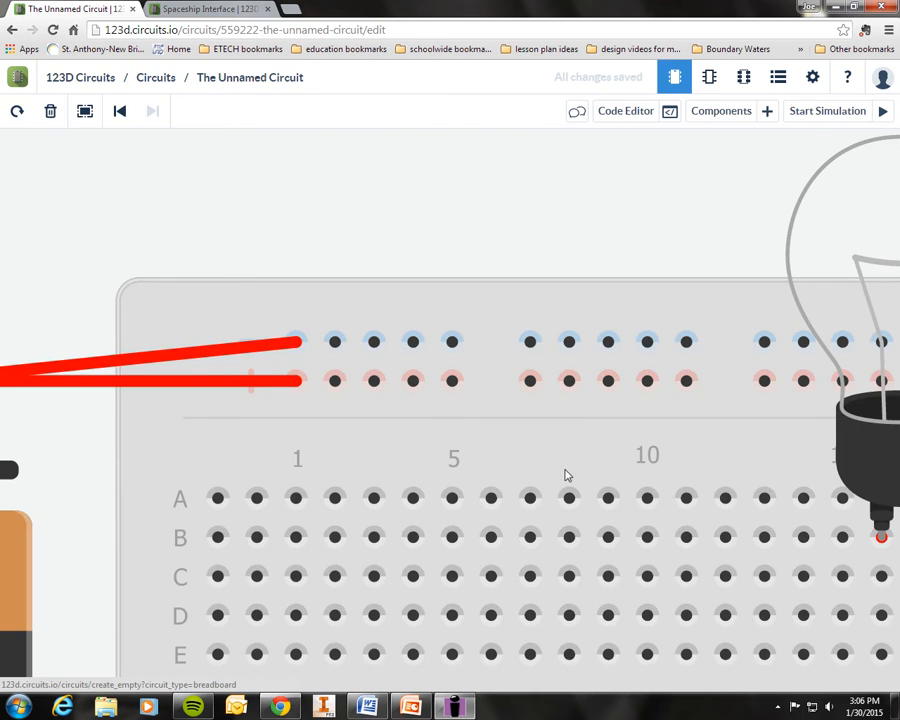
pyautogui.scroll(-3, 563, 468)
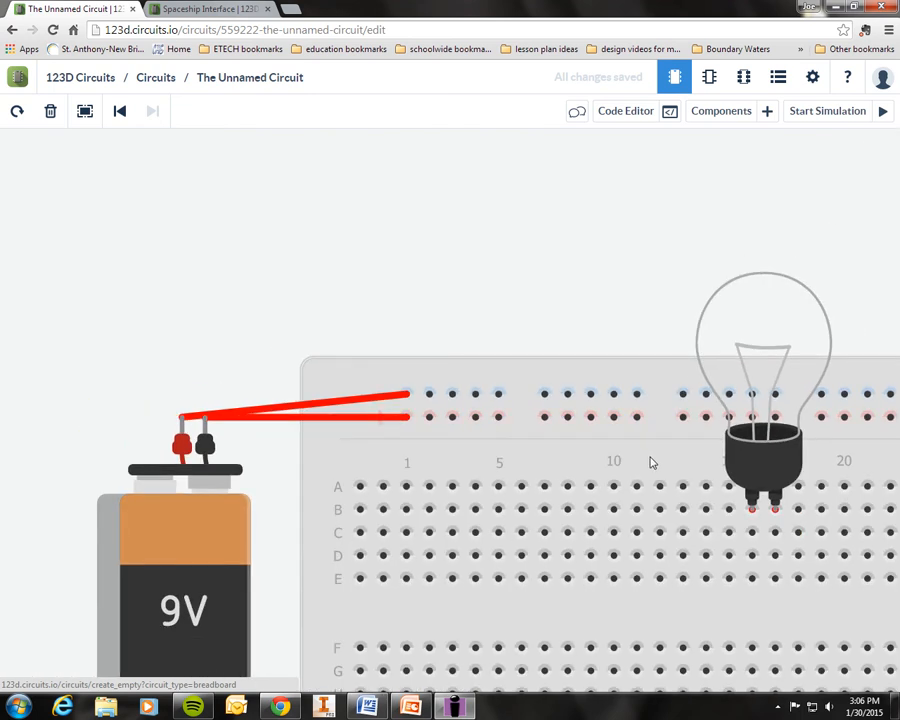
pyautogui.scroll(-3, 651, 464)
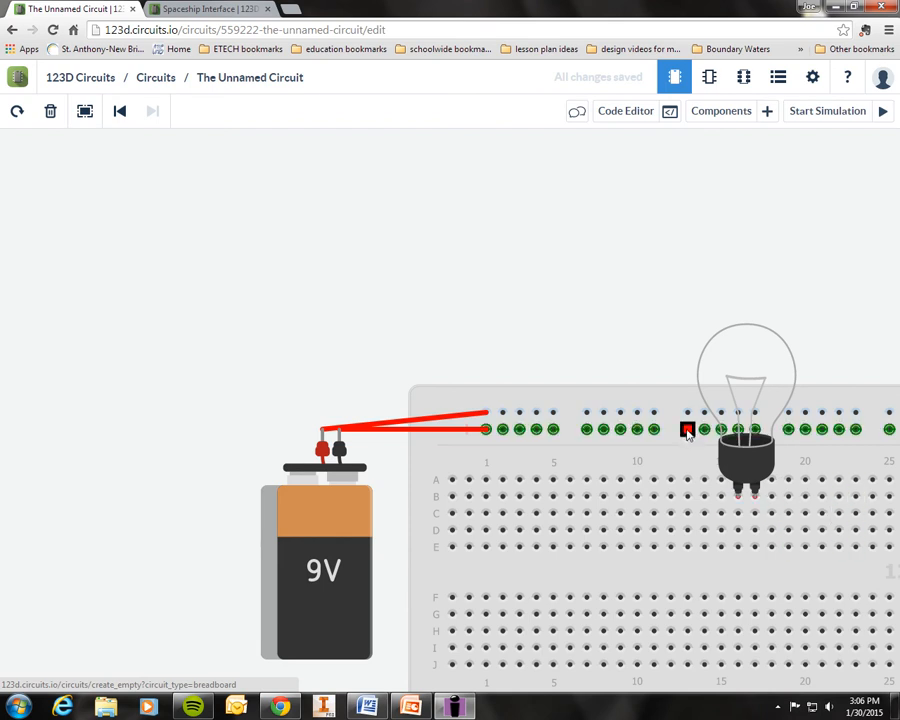
pyautogui.scroll(-1, 688, 432)
pyautogui.scroll(5, 682, 430)
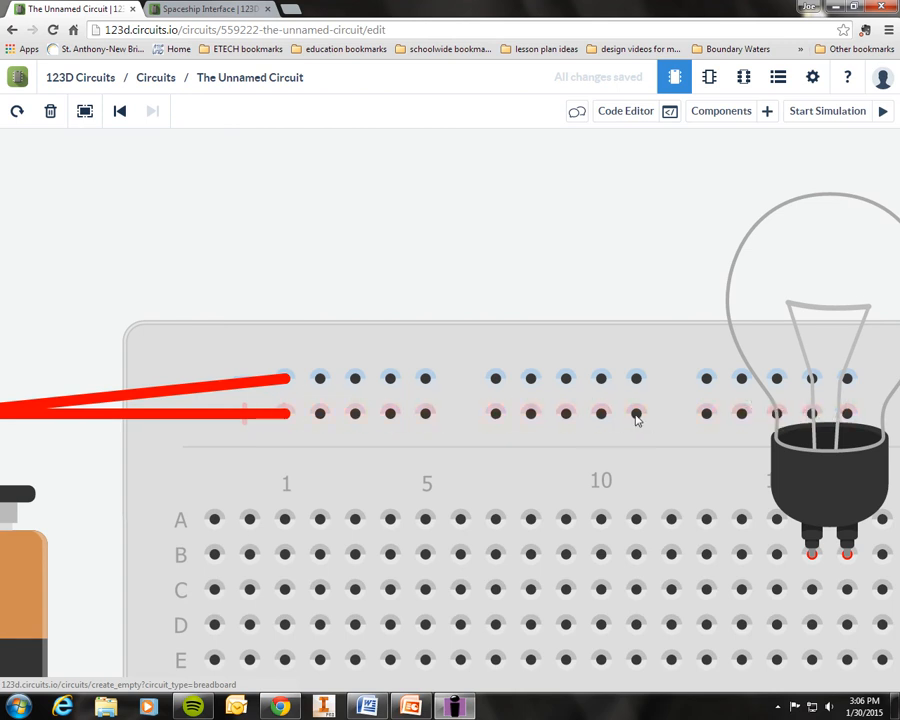
pyautogui.moveTo(626, 452); pyautogui.dragTo(812, 625)
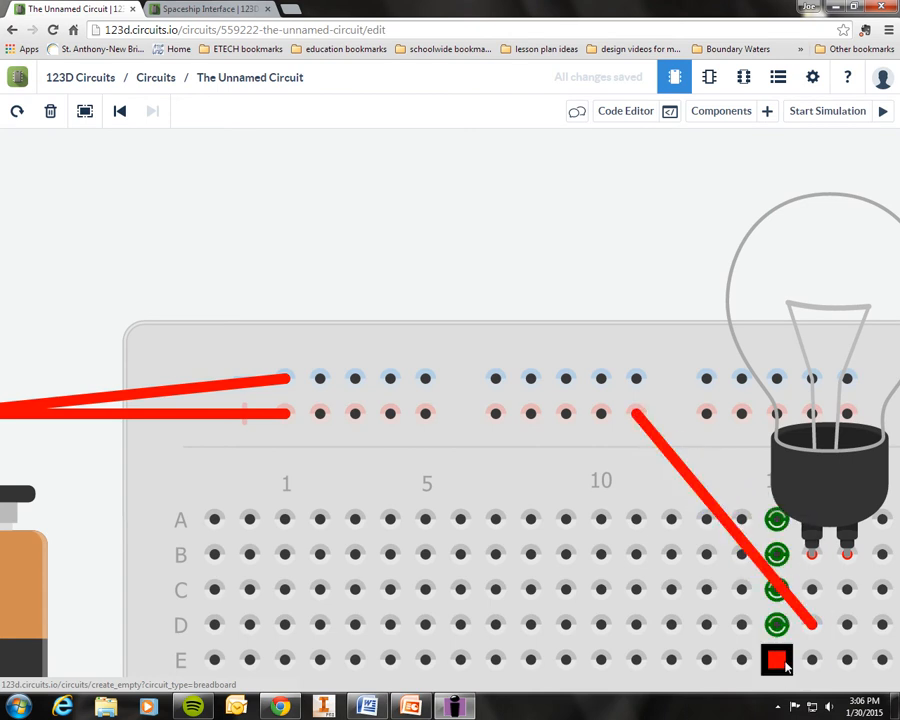
pyautogui.scroll(5, 785, 657)
pyautogui.scroll(-6, 831, 660)
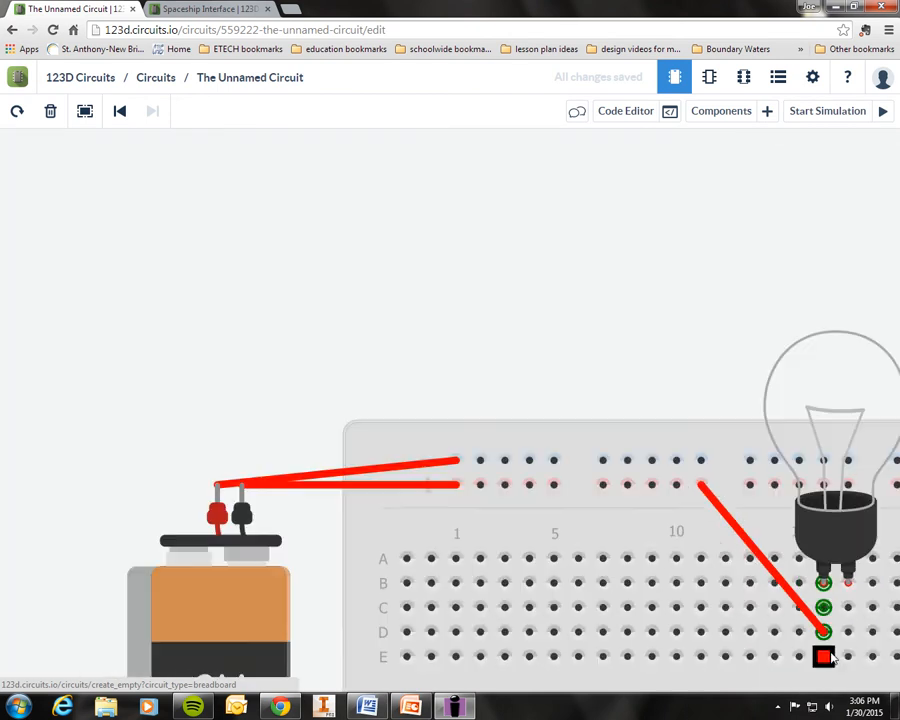
# - Wire the upper minus rail at column 21 to hole C17, below the light bulb's second pin
pyautogui.moveTo(770, 356); pyautogui.dragTo(385, 237)
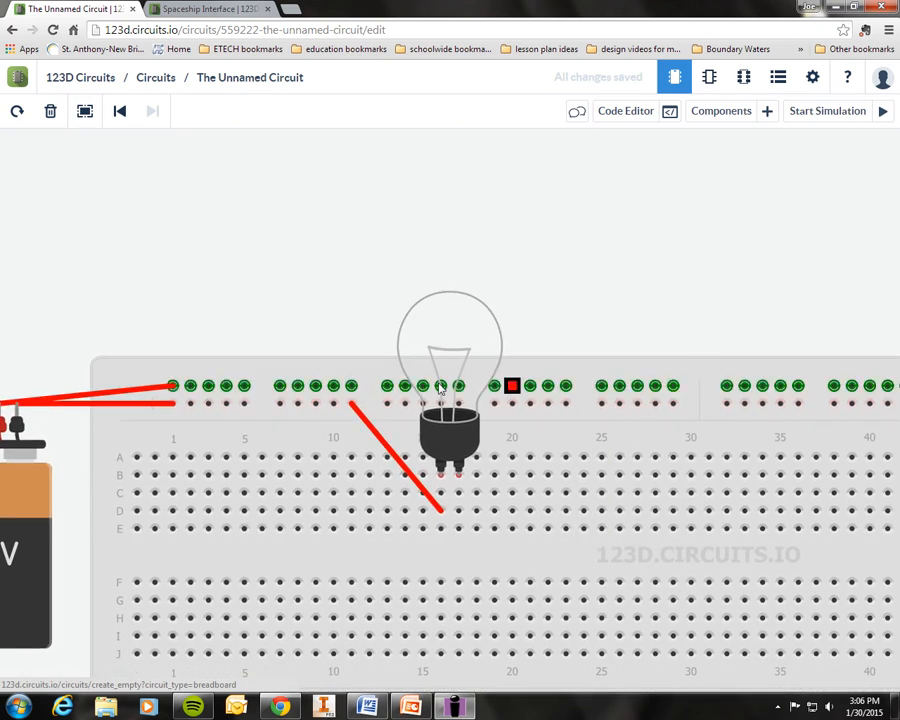
pyautogui.scroll(5, 174, 386)
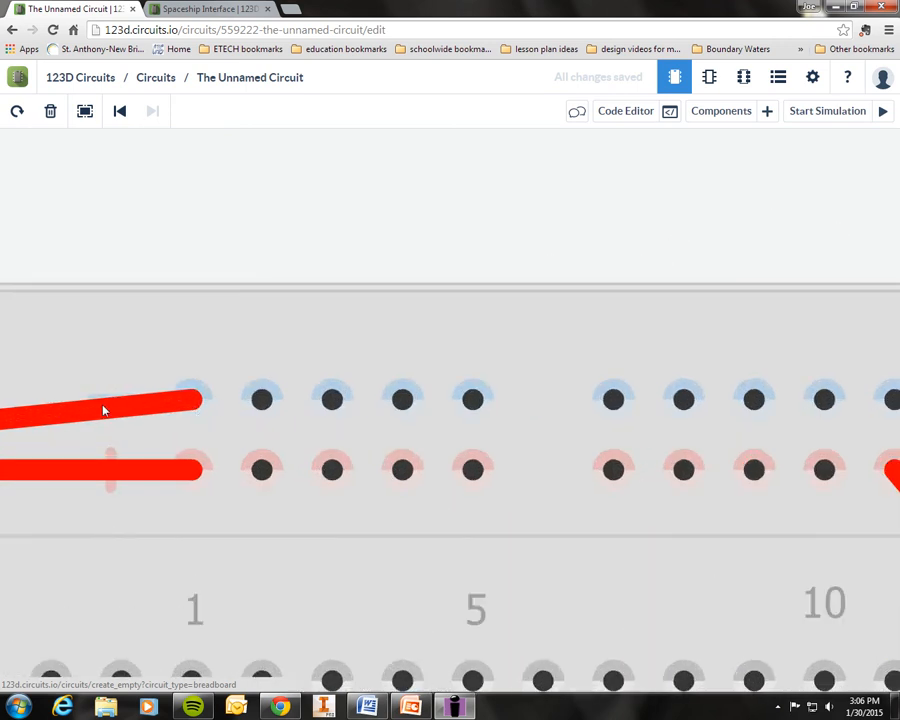
pyautogui.scroll(-5, 140, 427)
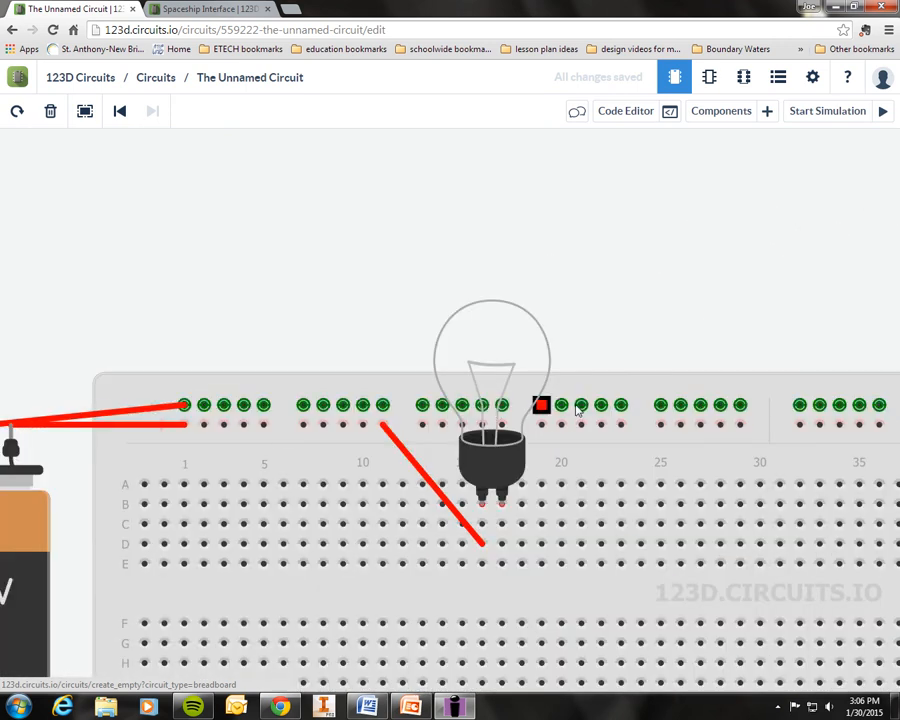
pyautogui.scroll(5, 504, 524)
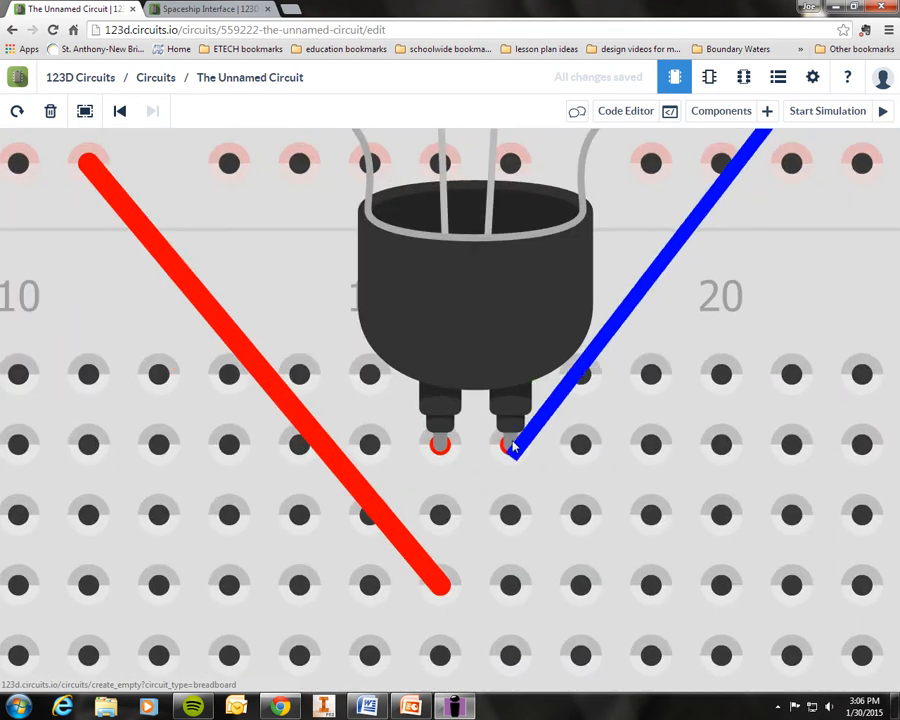
pyautogui.click(515, 520)
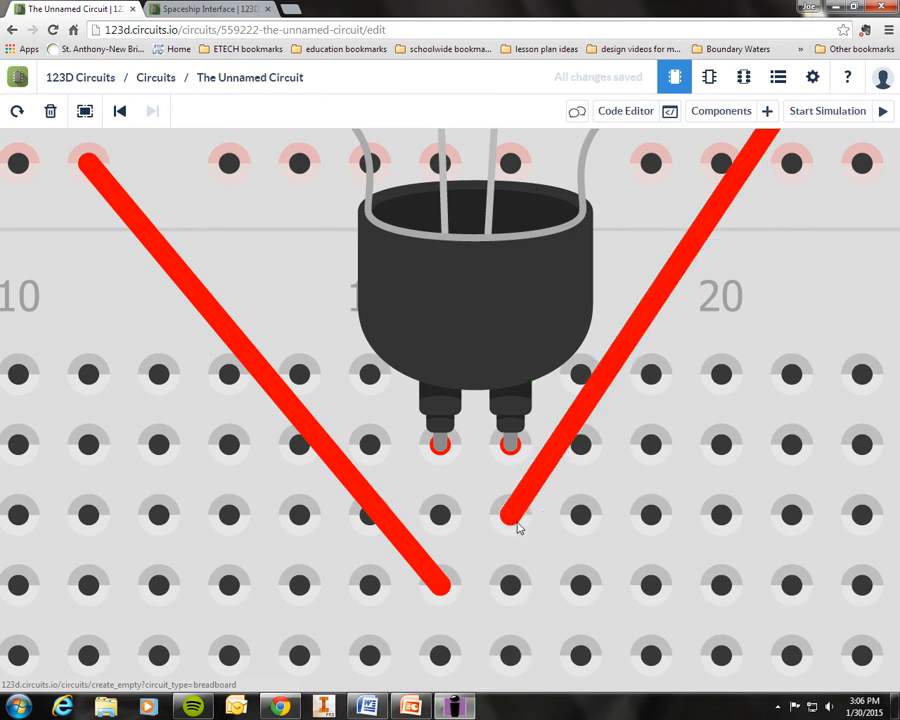
pyautogui.scroll(-5, 518, 527)
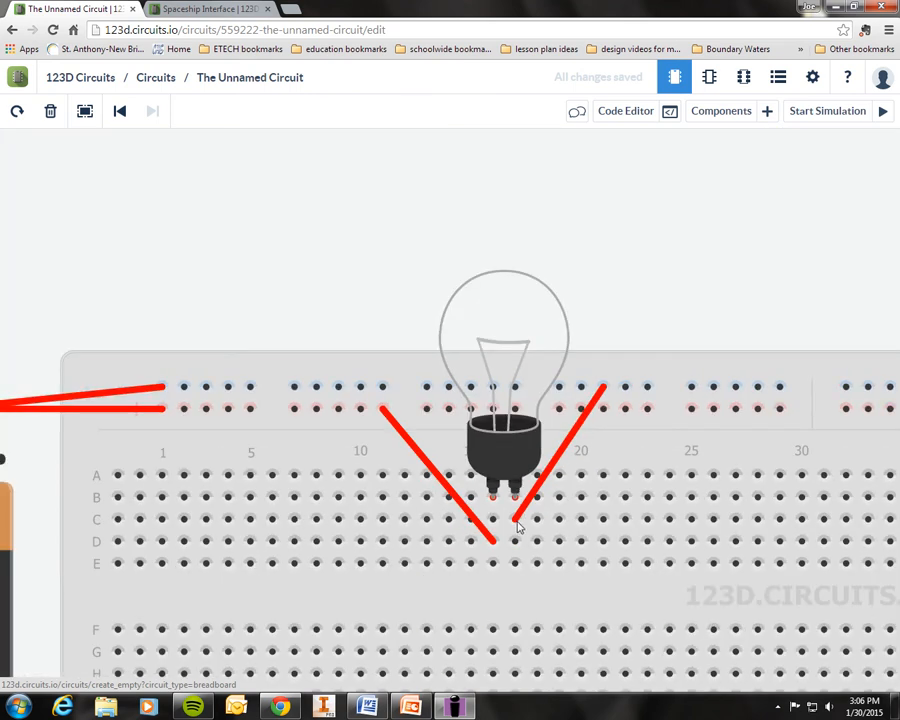
# - Run the simulation twice to test the light bulb circuit, stopping it after each run
pyautogui.moveTo(314, 289); pyautogui.dragTo(358, 220)
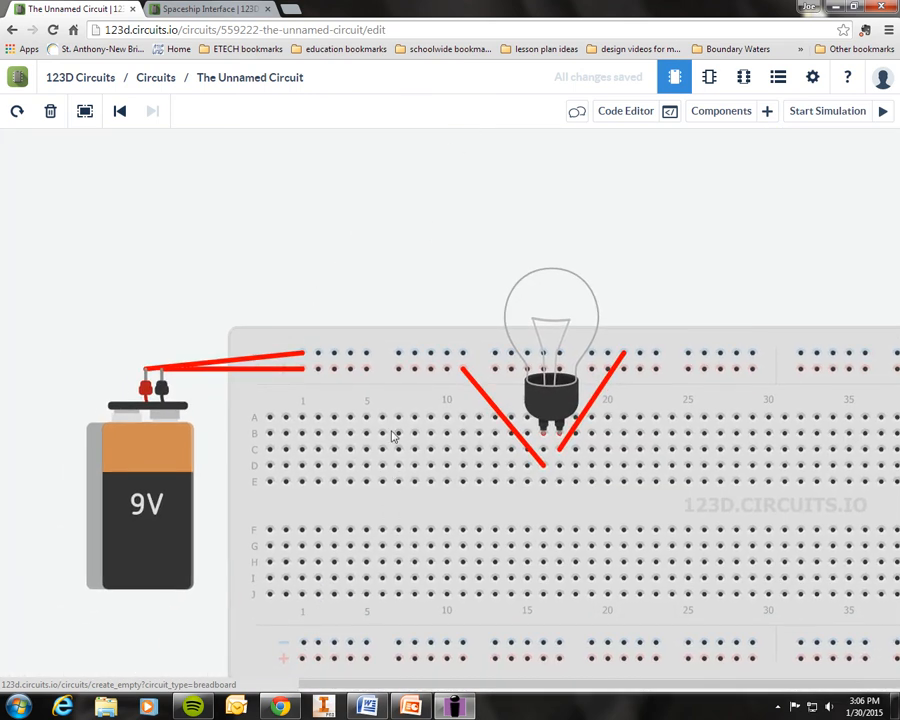
pyautogui.moveTo(402, 301); pyautogui.dragTo(426, 249)
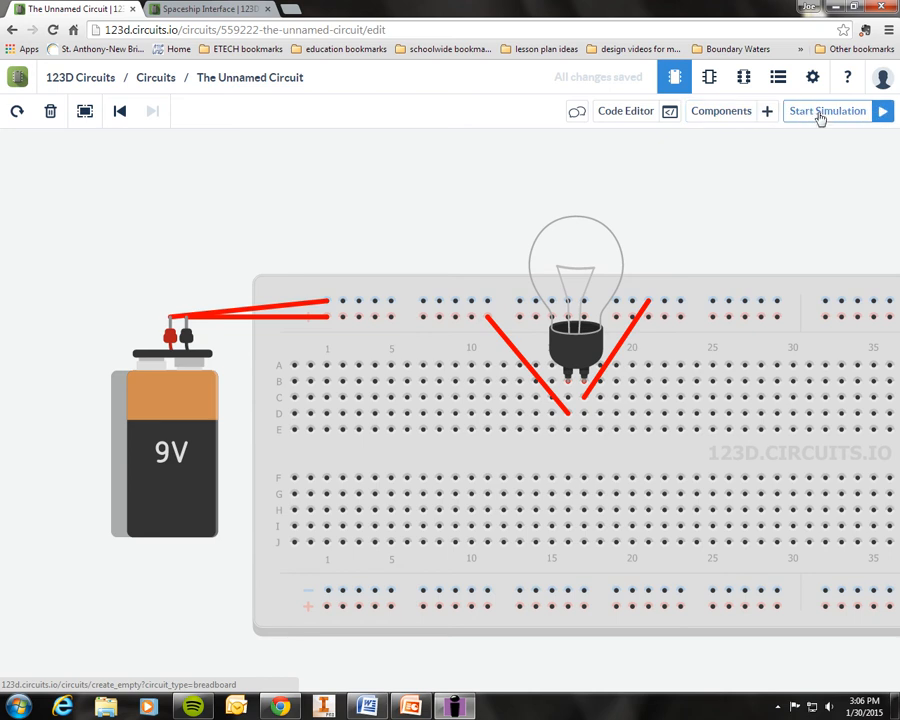
pyautogui.click(857, 117)
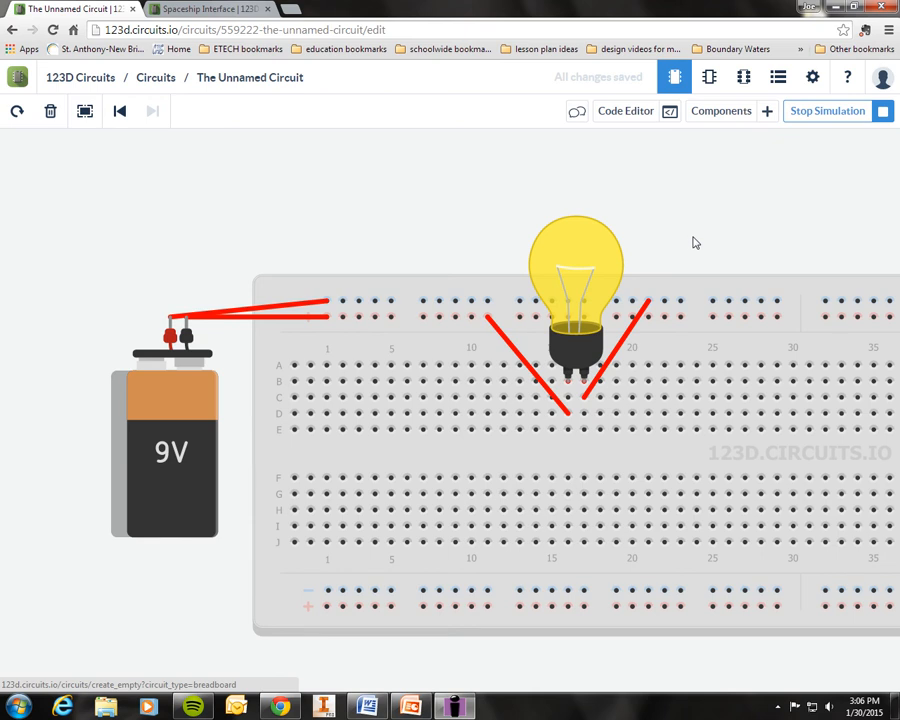
pyautogui.click(868, 122)
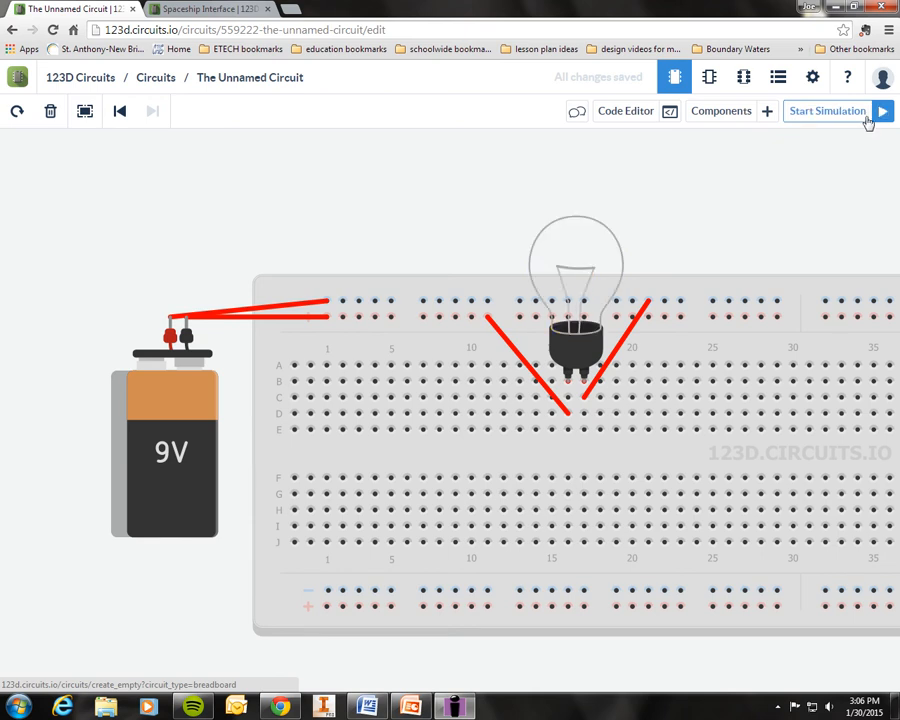
pyautogui.click(868, 122)
pyautogui.click(828, 114)
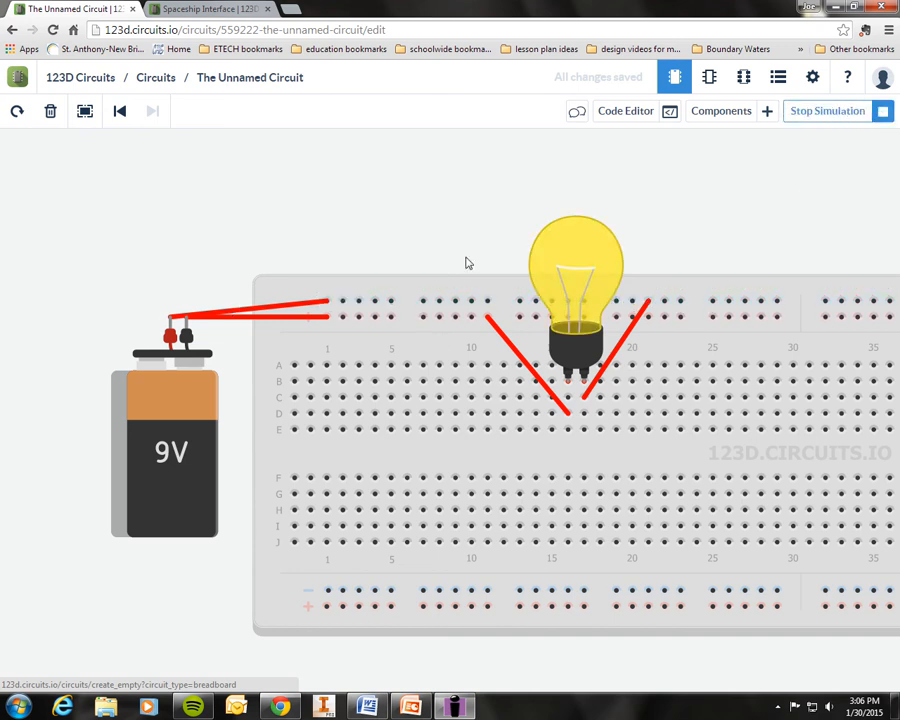
pyautogui.click(857, 119)
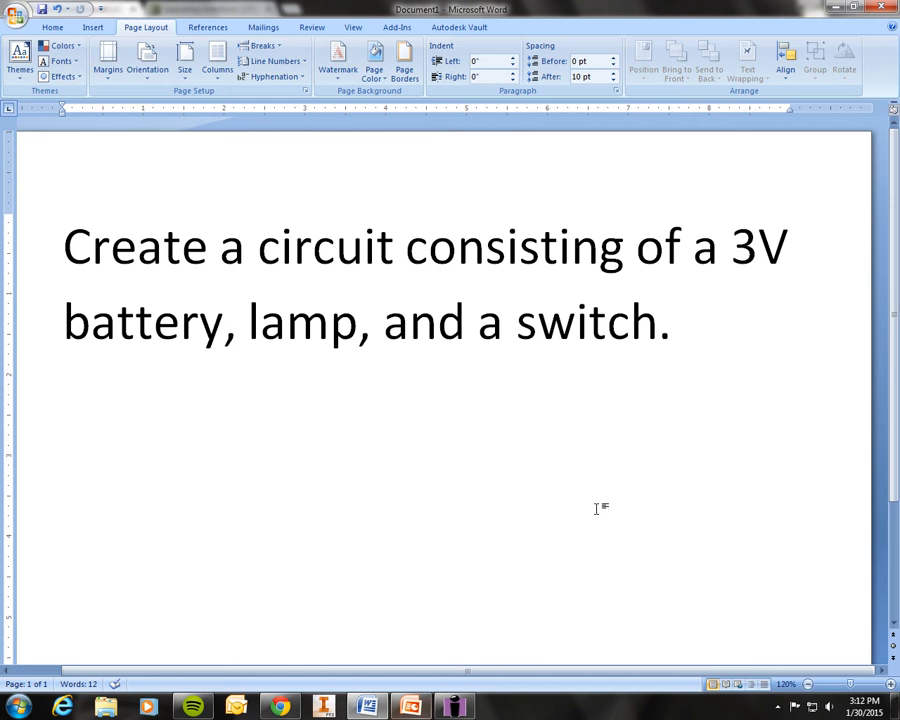
# - Return from Word to 123D Circuits and create a new breadboard circuit from the user's profile page
pyautogui.click(838, 8)
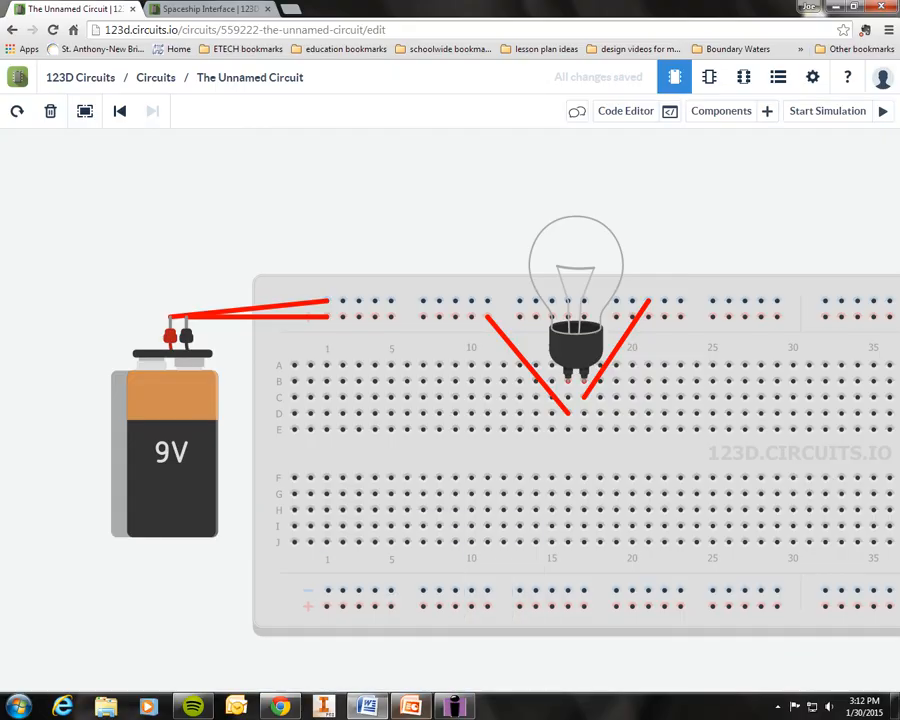
pyautogui.scroll(-1, 580, 468)
pyautogui.scroll(2, 582, 467)
pyautogui.scroll(-4, 582, 466)
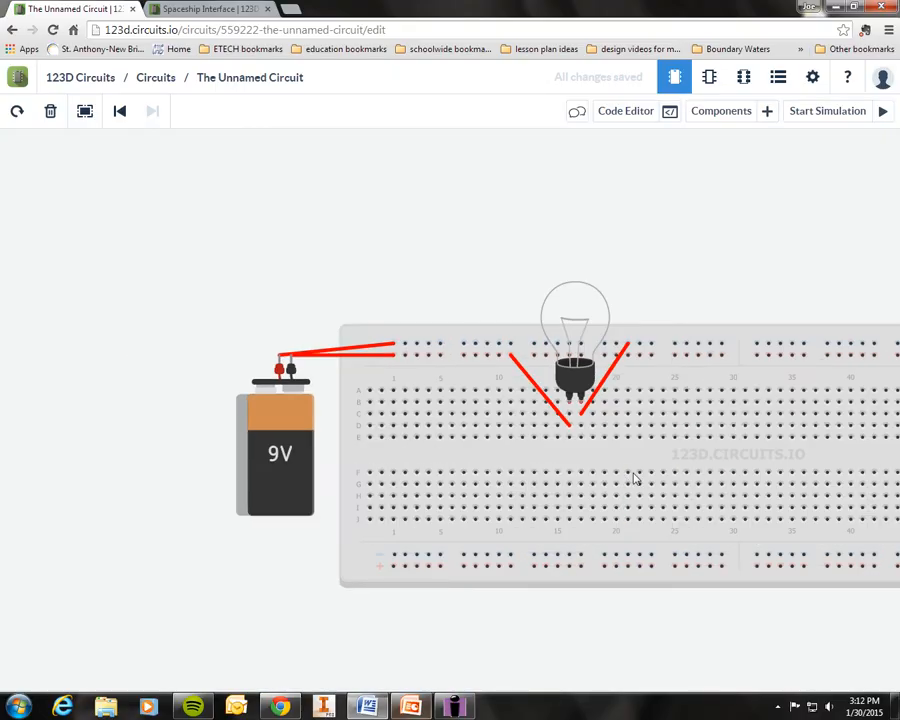
pyautogui.moveTo(686, 193); pyautogui.dragTo(450, 187)
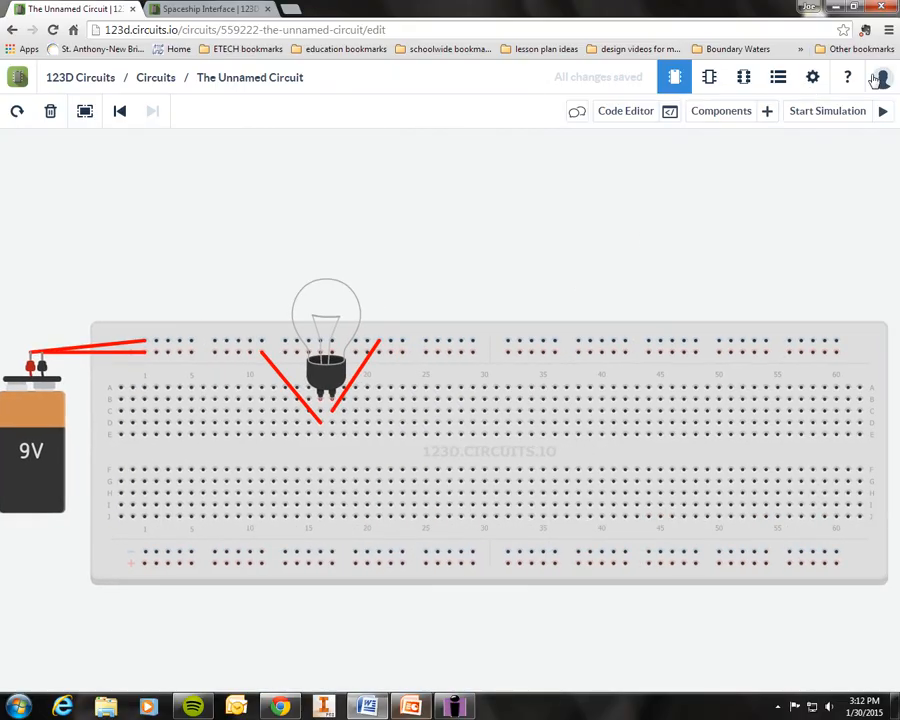
pyautogui.click(881, 74)
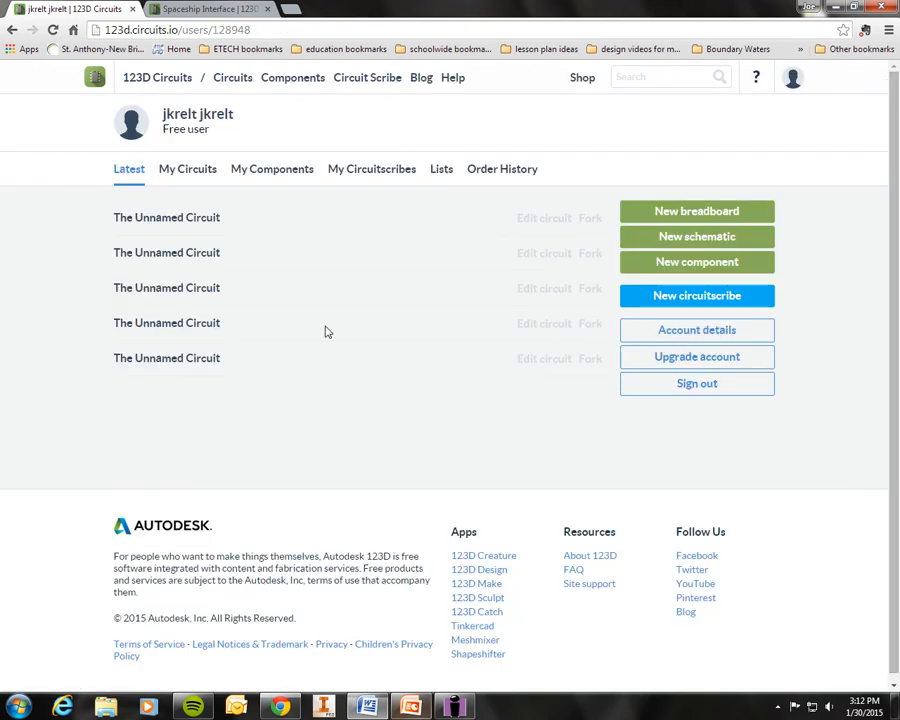
pyautogui.click(667, 213)
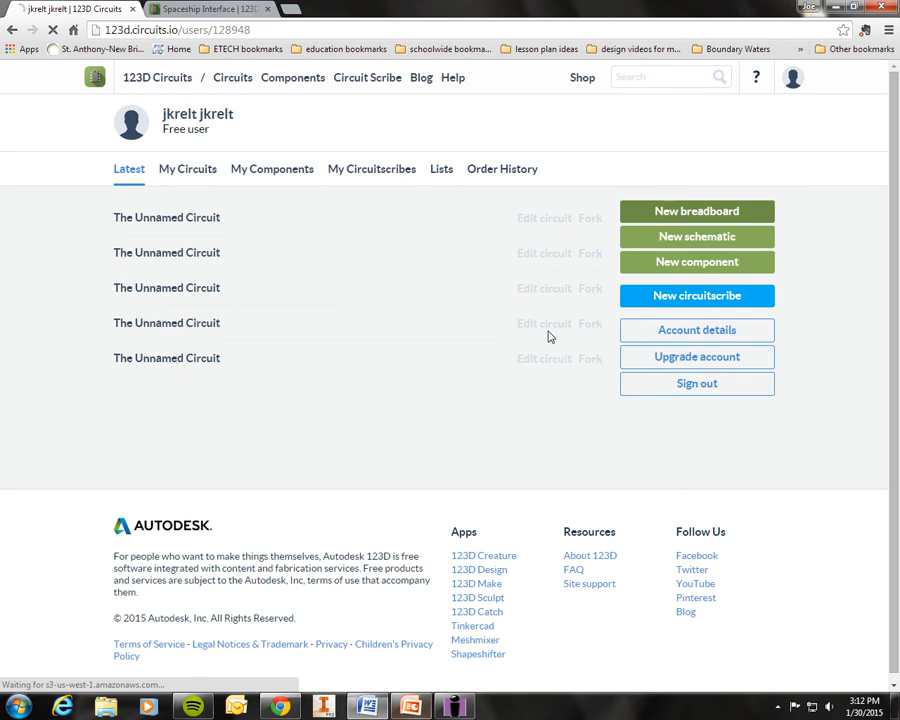
pyautogui.scroll(-1, 524, 285)
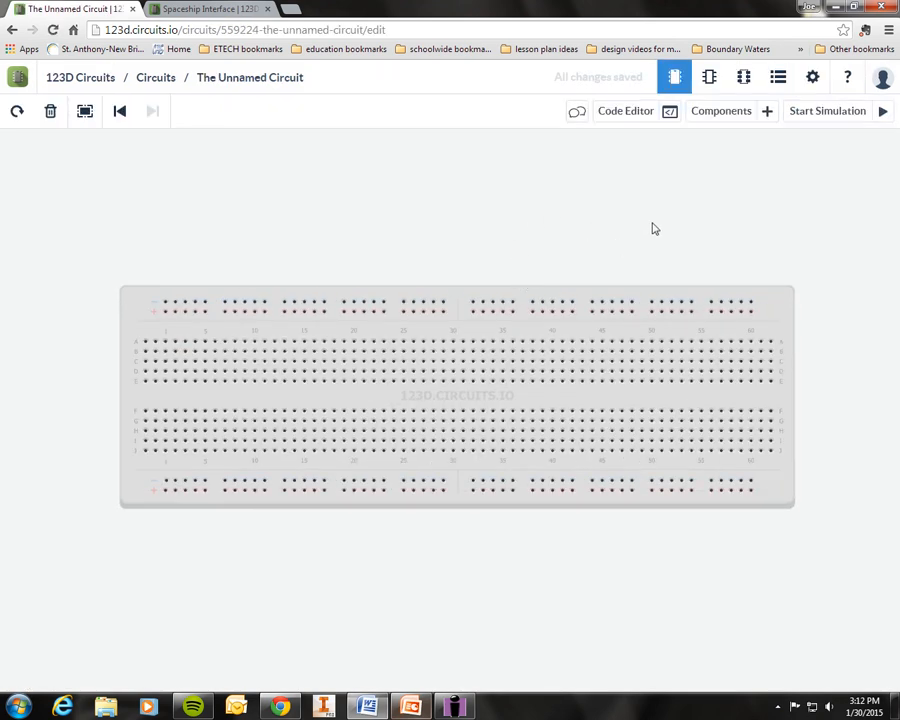
# - Add a Coin cell 3V beside the breadboard and a Light bulb above it
pyautogui.click(748, 112)
pyautogui.moveTo(436, 532); pyautogui.dragTo(430, 100)
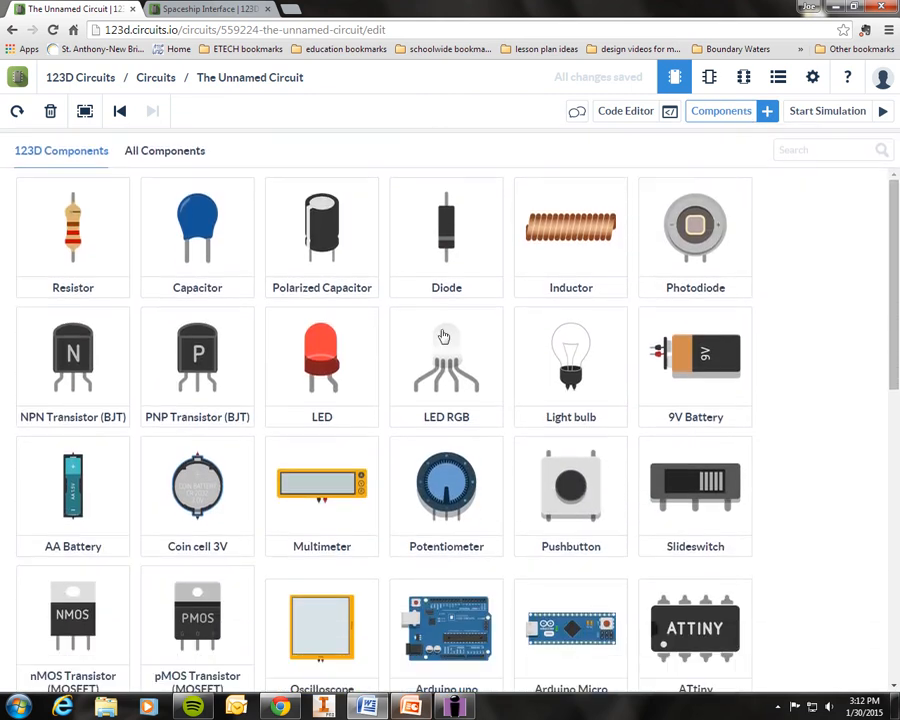
pyautogui.moveTo(207, 472); pyautogui.dragTo(55, 358)
pyautogui.moveTo(569, 352); pyautogui.dragTo(364, 255)
pyautogui.moveTo(308, 249); pyautogui.dragTo(287, 185)
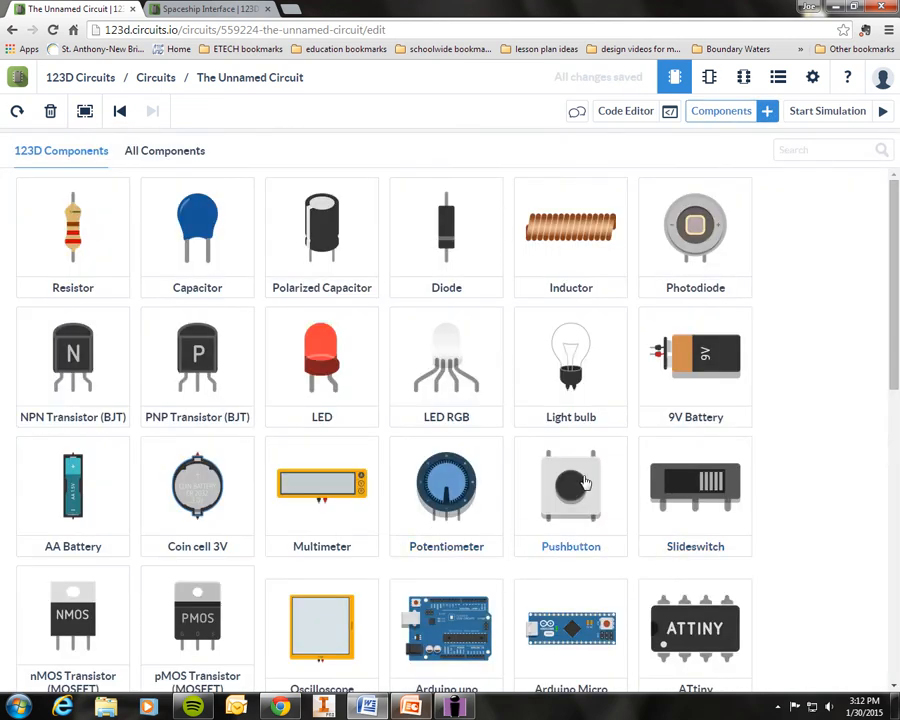
# - Add a Pushbutton above the breadboard and close the component library
pyautogui.scroll(-1, 574, 499)
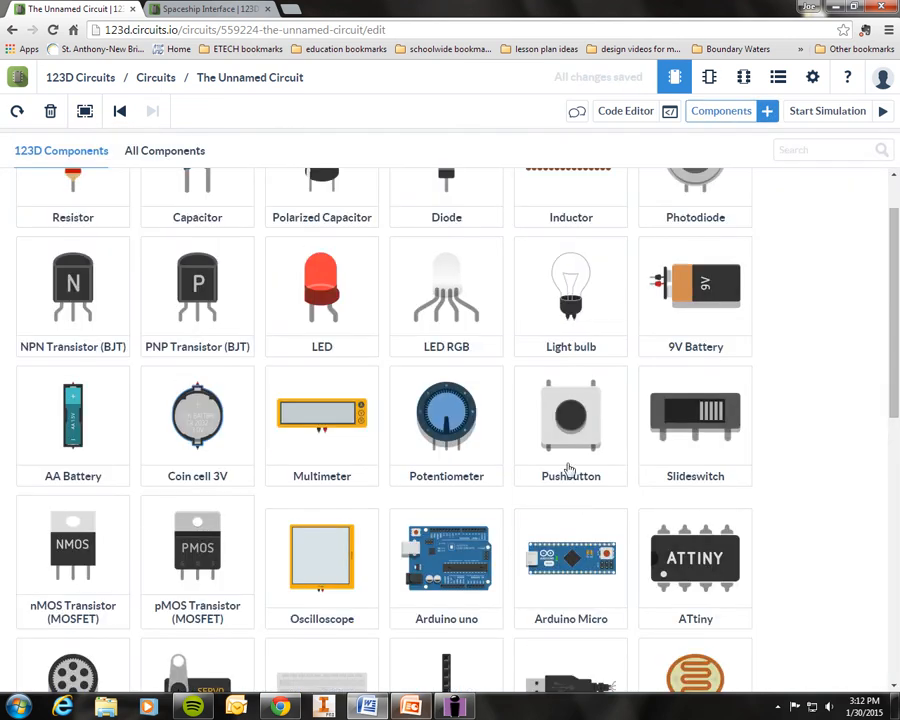
pyautogui.moveTo(570, 427); pyautogui.dragTo(428, 262)
pyautogui.click(760, 111)
pyautogui.scroll(5, 407, 254)
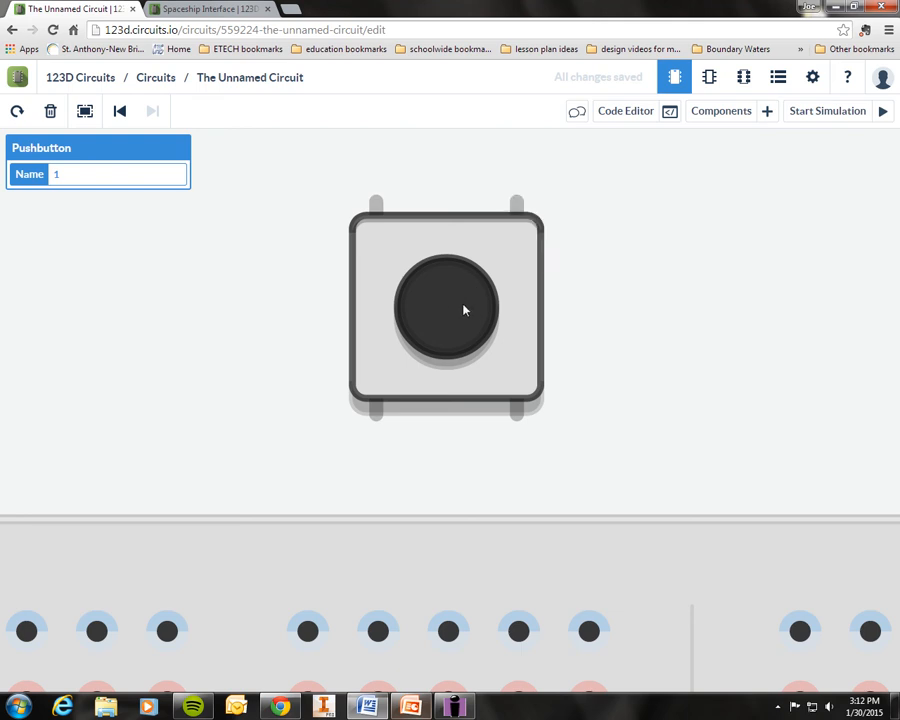
pyautogui.scroll(-5, 643, 337)
pyautogui.scroll(-4, 643, 342)
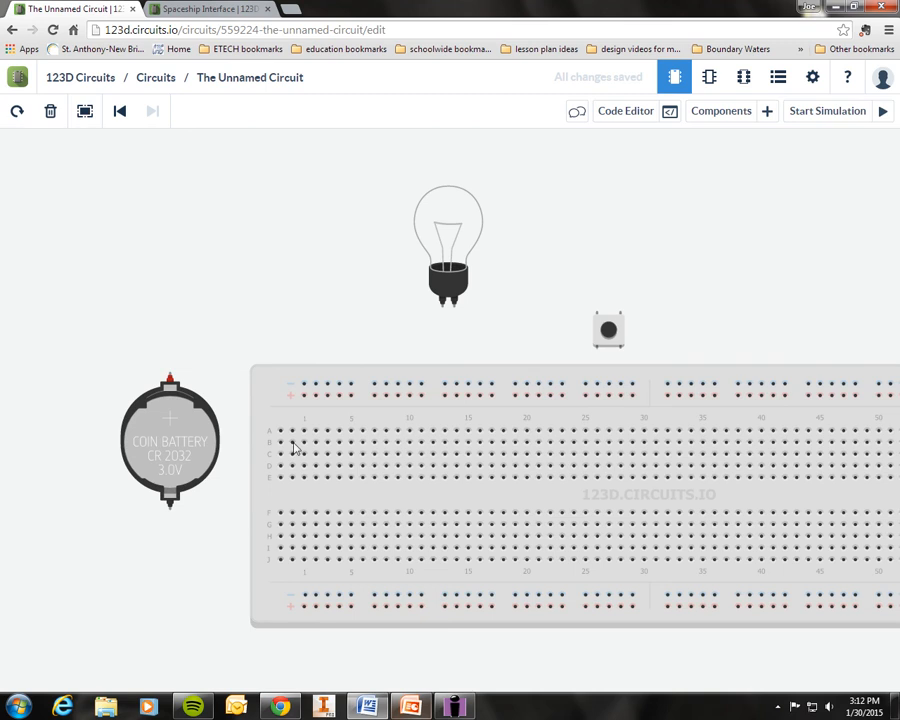
# - Seat the pushbutton on the breadboard with its pins in rows B and E of columns 8 and 10
pyautogui.moveTo(619, 330)
pyautogui.mouseDown()
pyautogui.moveTo(607, 393)
pyautogui.moveTo(422, 432)
pyautogui.moveTo(398, 463)
pyautogui.moveTo(408, 460)
pyautogui.mouseUp()
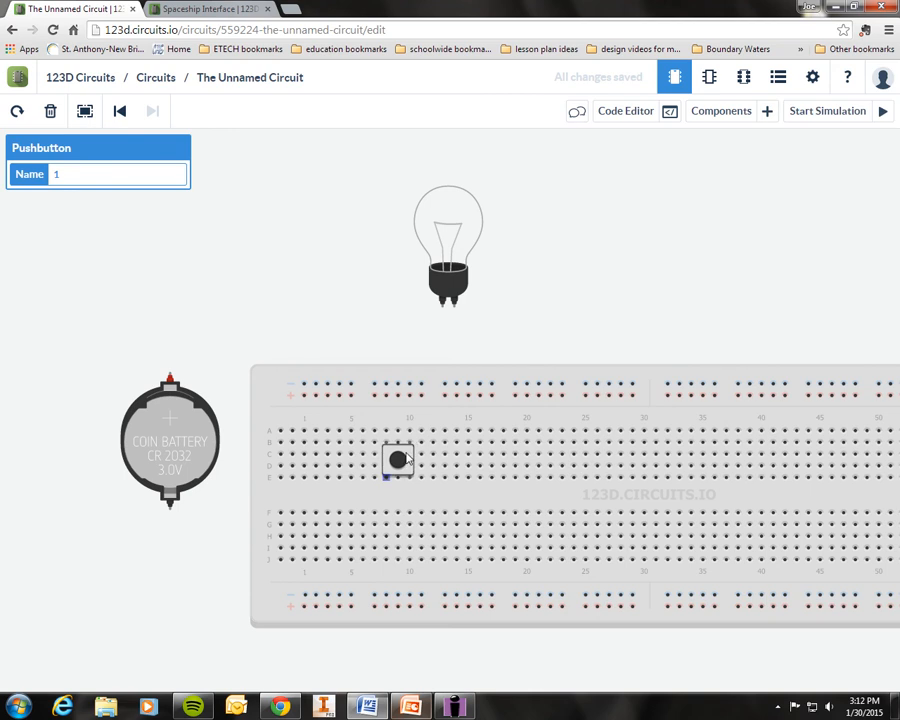
pyautogui.scroll(5, 407, 458)
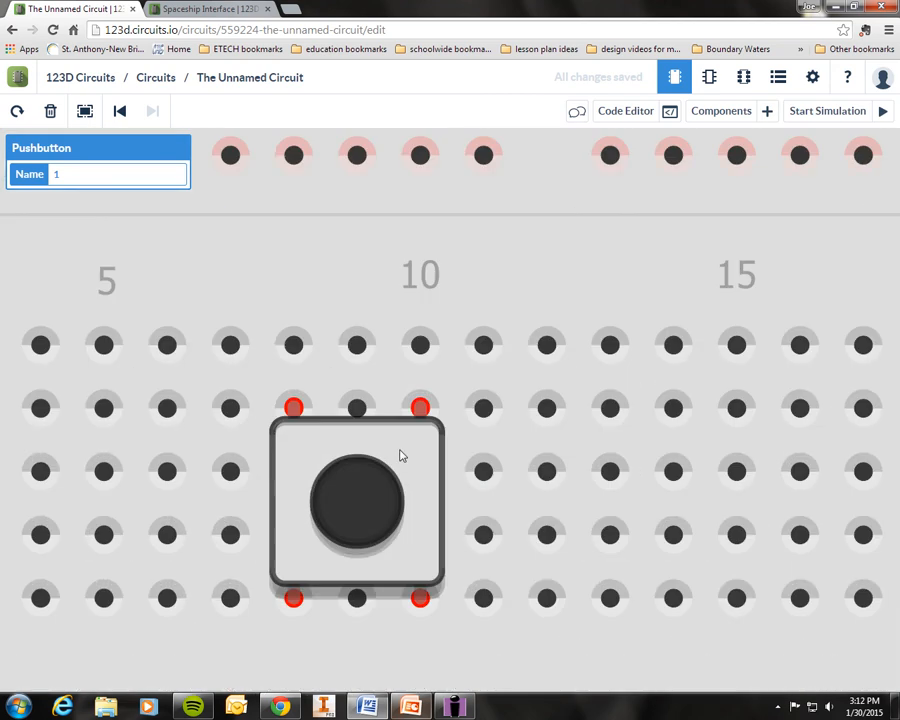
pyautogui.moveTo(400, 441); pyautogui.dragTo(400, 450)
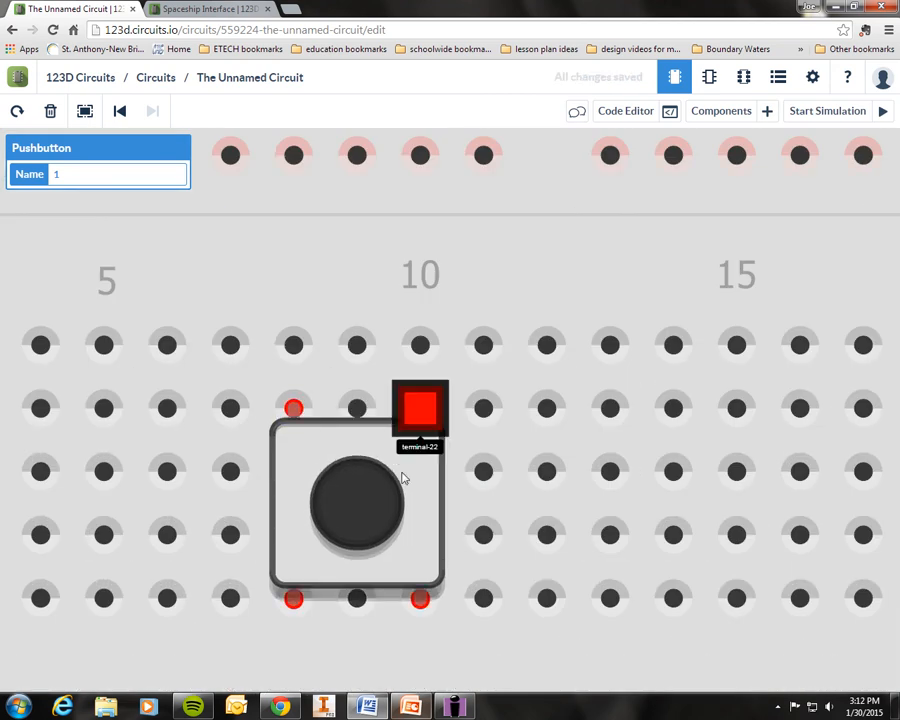
pyautogui.scroll(-5, 455, 567)
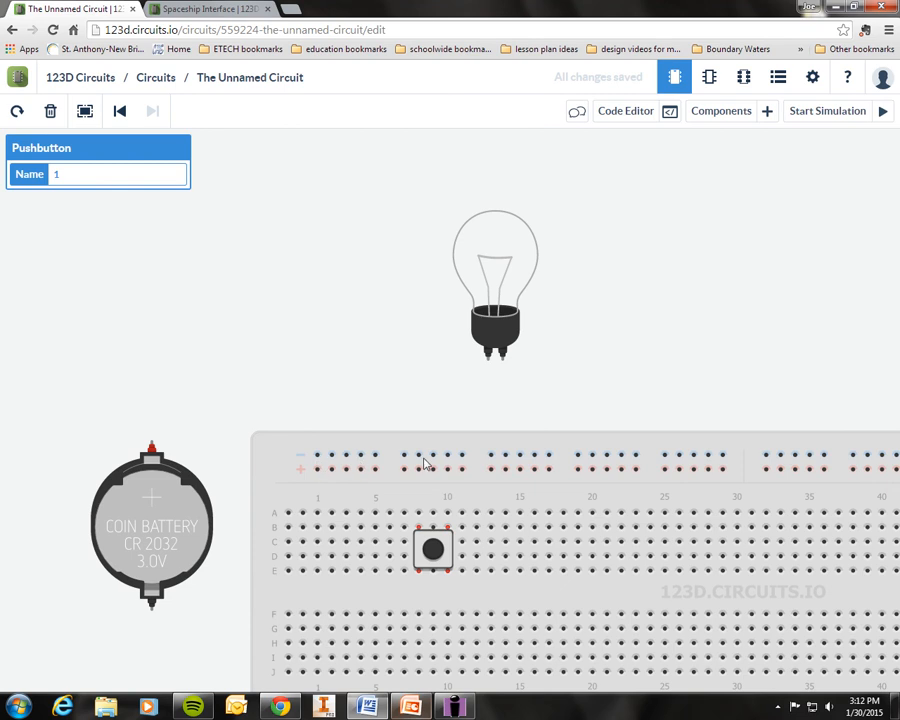
# - Wire the coin cell's red terminal to the upper minus rail and its black terminal to the upper plus rail, both at column 1
pyautogui.scroll(1, 430, 467)
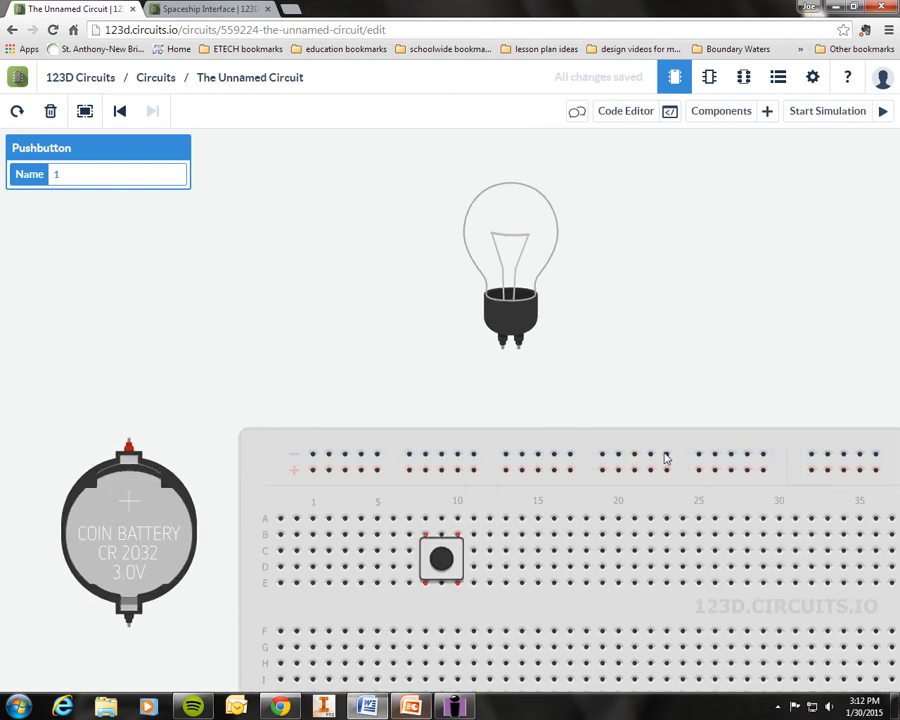
pyautogui.click(128, 445)
pyautogui.click(313, 455)
pyautogui.click(128, 618)
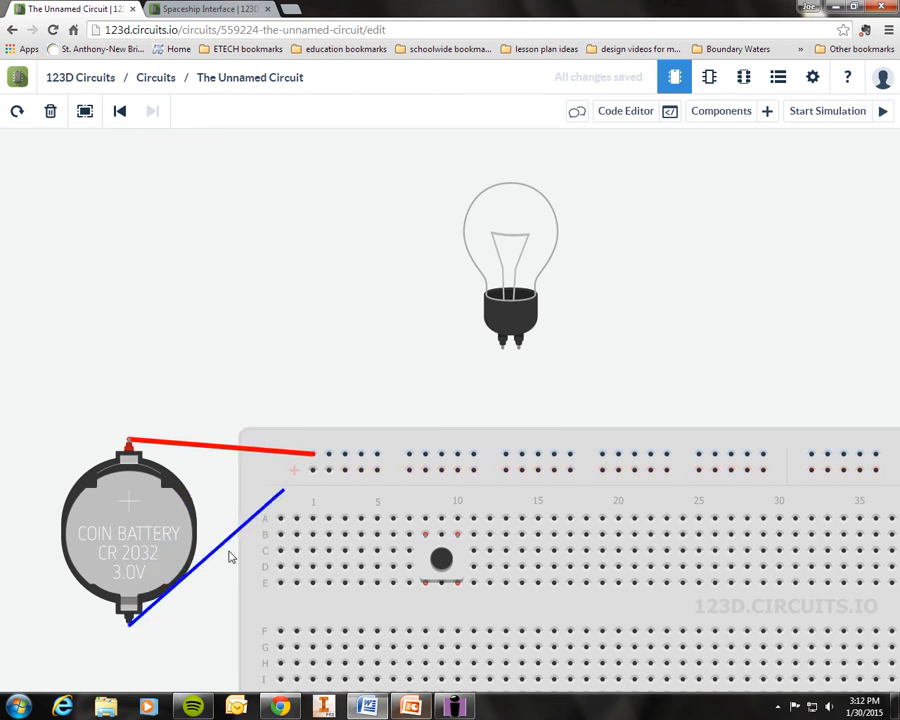
pyautogui.click(313, 471)
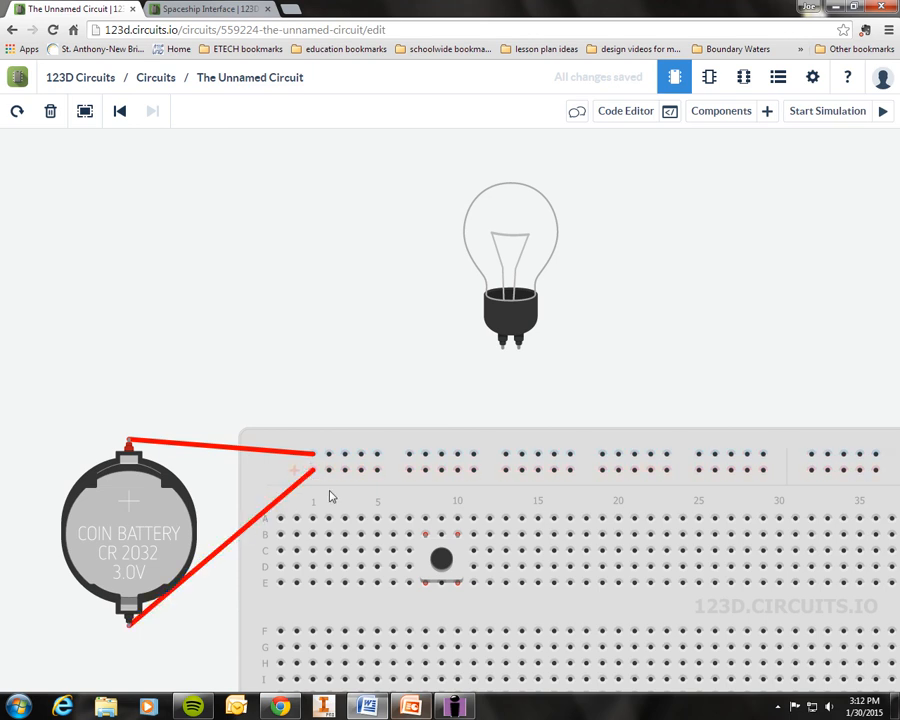
# - Shift the breadboard with its pushbutton slightly closer to the coin cell
pyautogui.scroll(3, 330, 488)
pyautogui.scroll(-3, 331, 492)
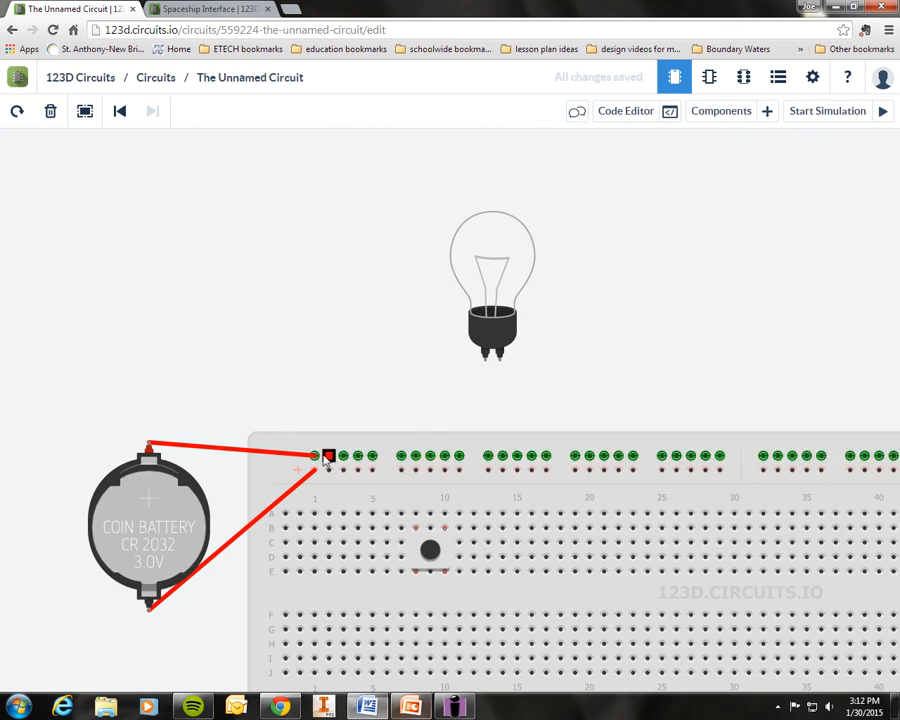
pyautogui.moveTo(650, 512); pyautogui.dragTo(598, 500)
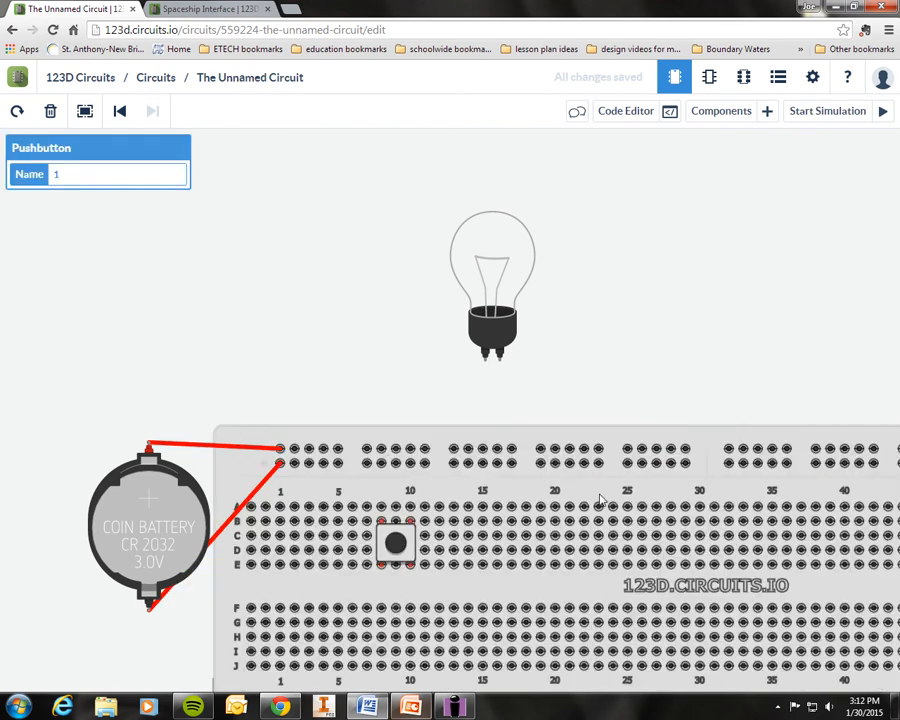
pyautogui.scroll(-2, 556, 543)
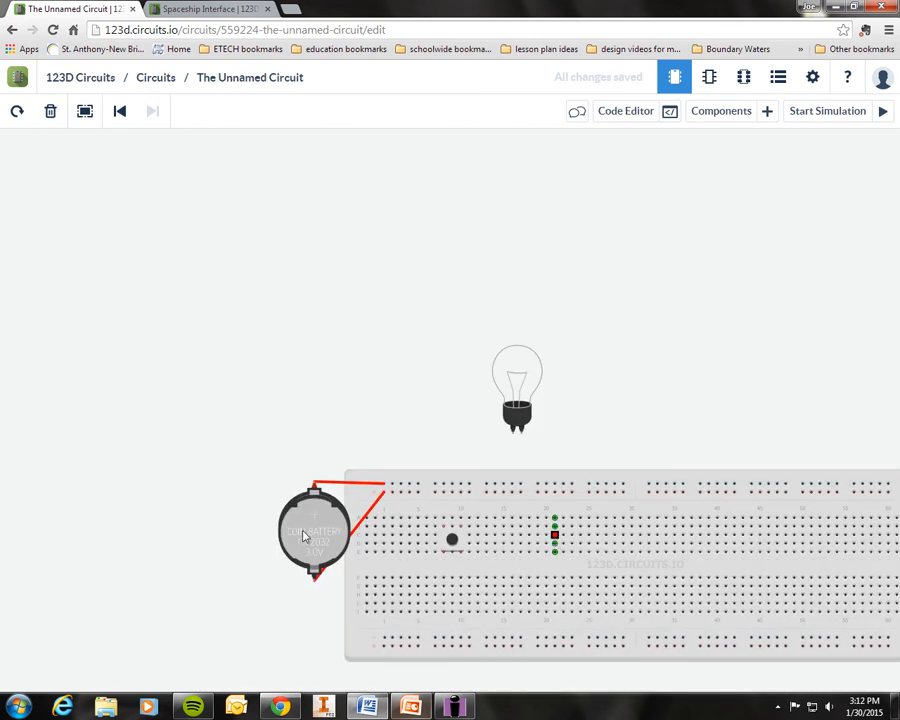
# - Change the color of the wire between the coin cell's red terminal and the upper minus rail to black
pyautogui.scroll(2, 304, 472)
pyautogui.scroll(2, 372, 482)
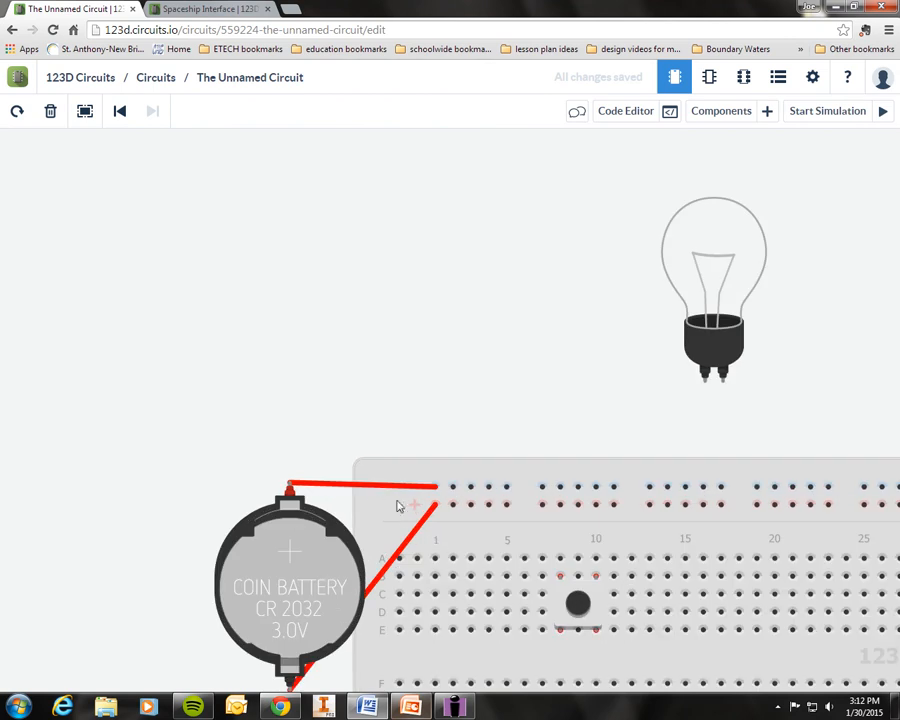
pyautogui.click(375, 487)
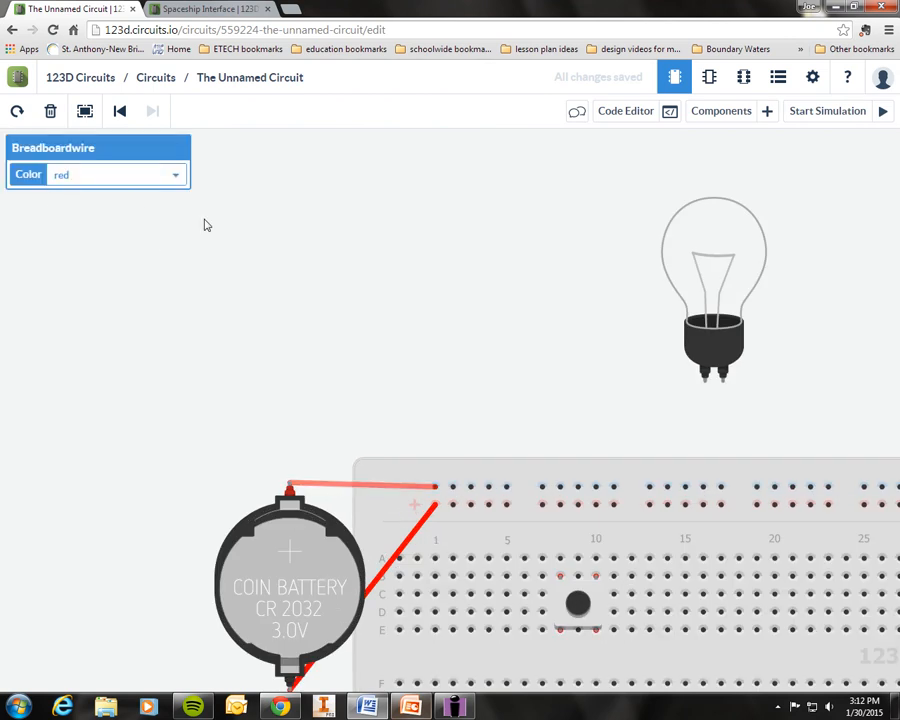
pyautogui.click(343, 440)
pyautogui.click(352, 487)
pyautogui.click(176, 176)
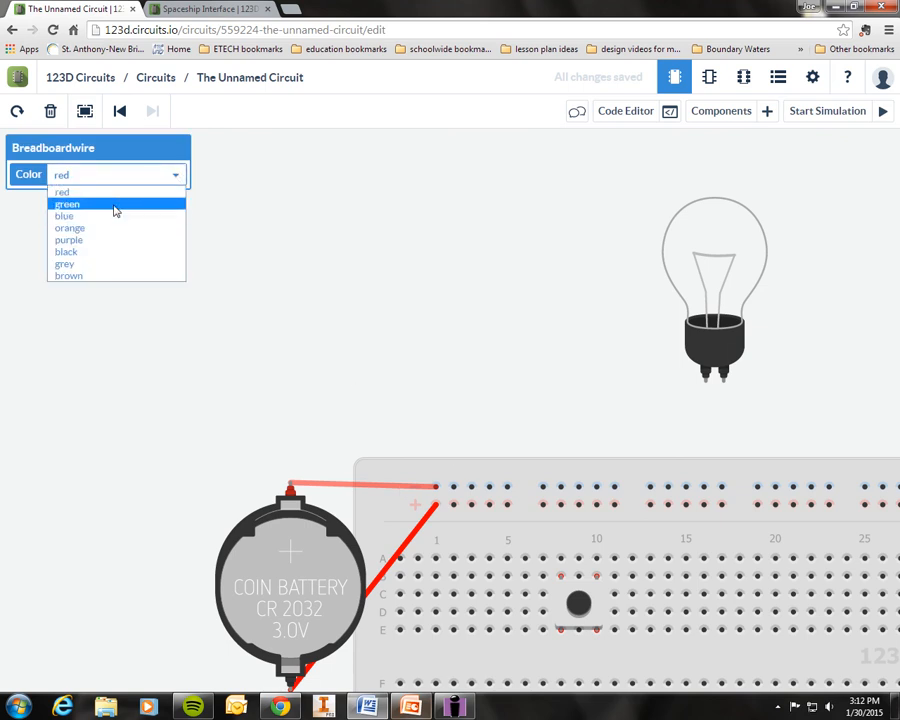
pyautogui.click(107, 251)
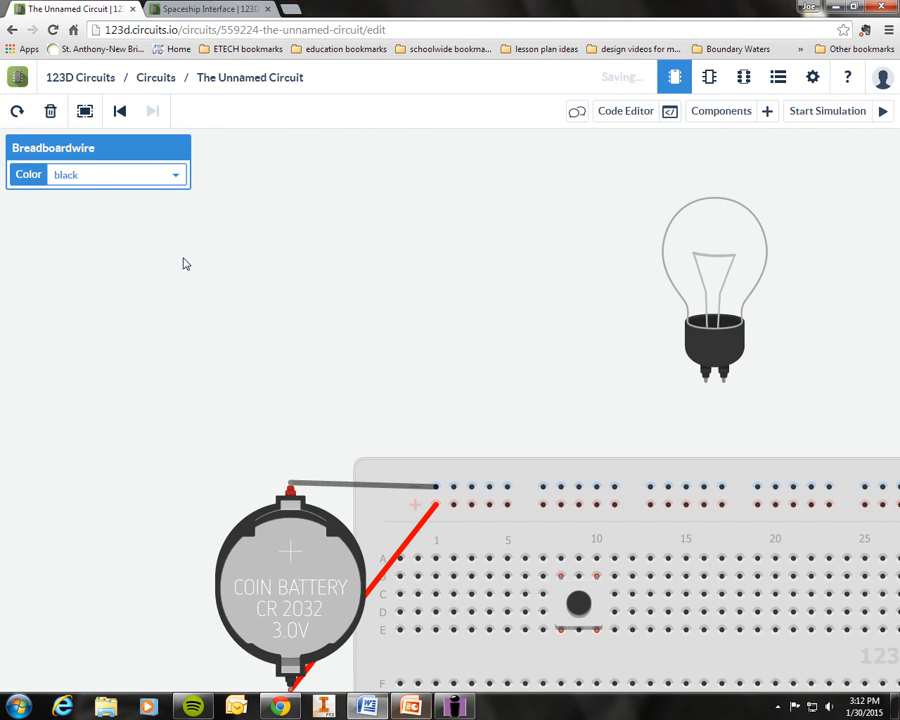
pyautogui.click(275, 345)
# - Move the light bulb onto the breadboard so its pins sit in holes A15 and A16
pyautogui.scroll(-3, 303, 372)
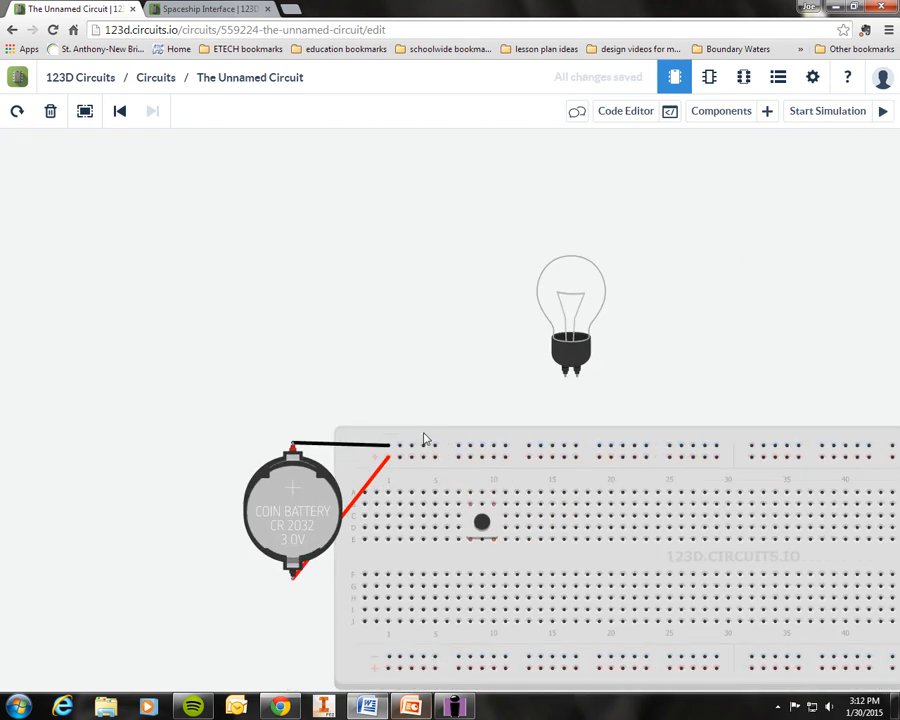
pyautogui.scroll(-2, 323, 374)
pyautogui.moveTo(523, 335); pyautogui.dragTo(492, 448)
pyautogui.scroll(5, 518, 456)
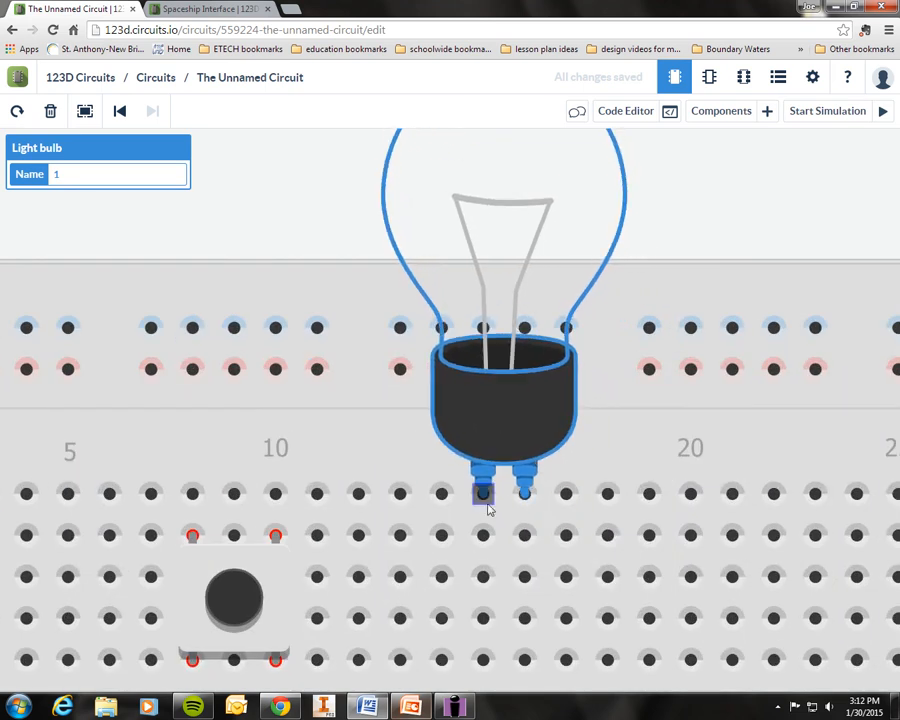
pyautogui.scroll(-3, 410, 503)
pyautogui.scroll(-2, 405, 503)
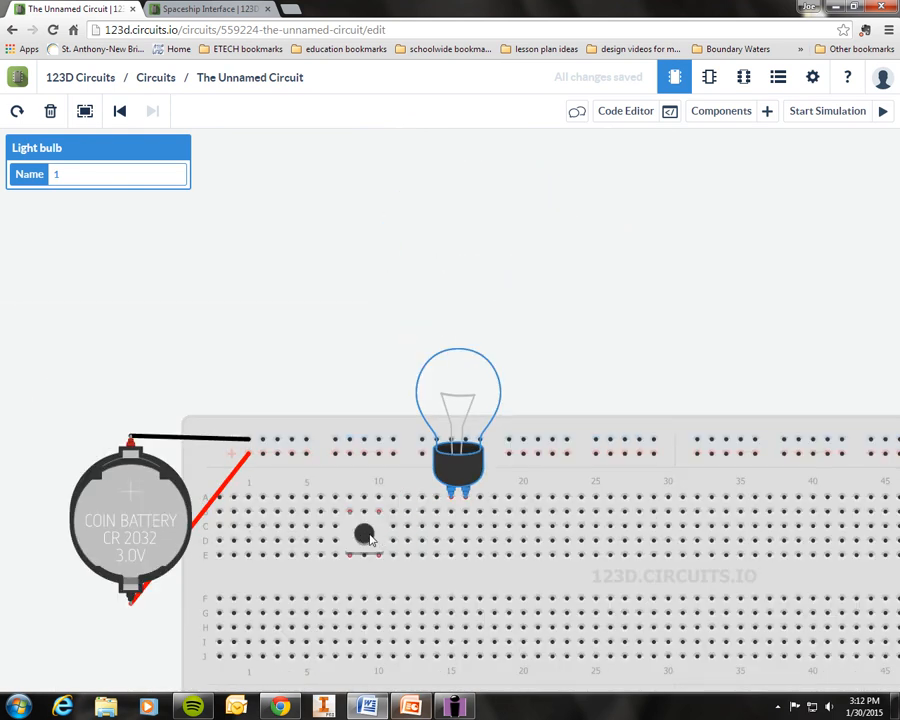
# - Wire the upper plus rail at column 7 to hole A8, above the pushbutton's first pin
pyautogui.scroll(2, 372, 537)
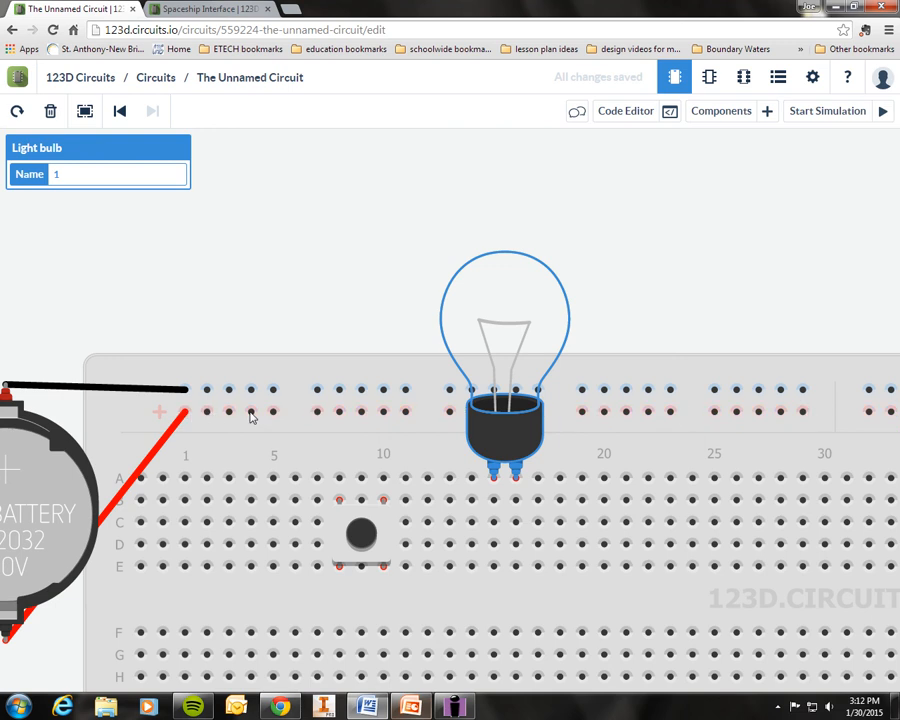
pyautogui.click(317, 411)
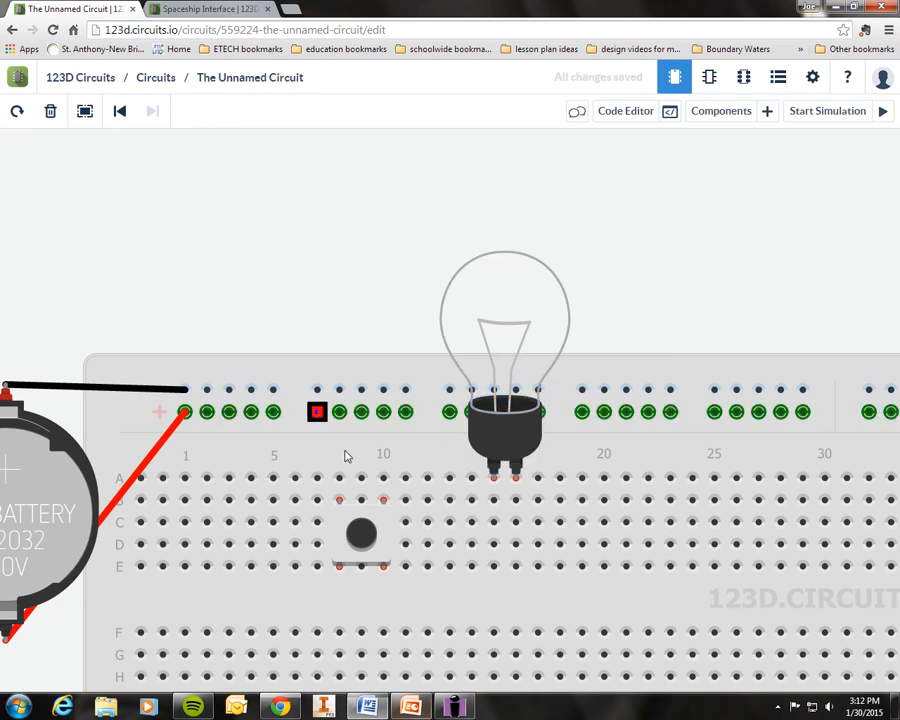
pyautogui.click(339, 477)
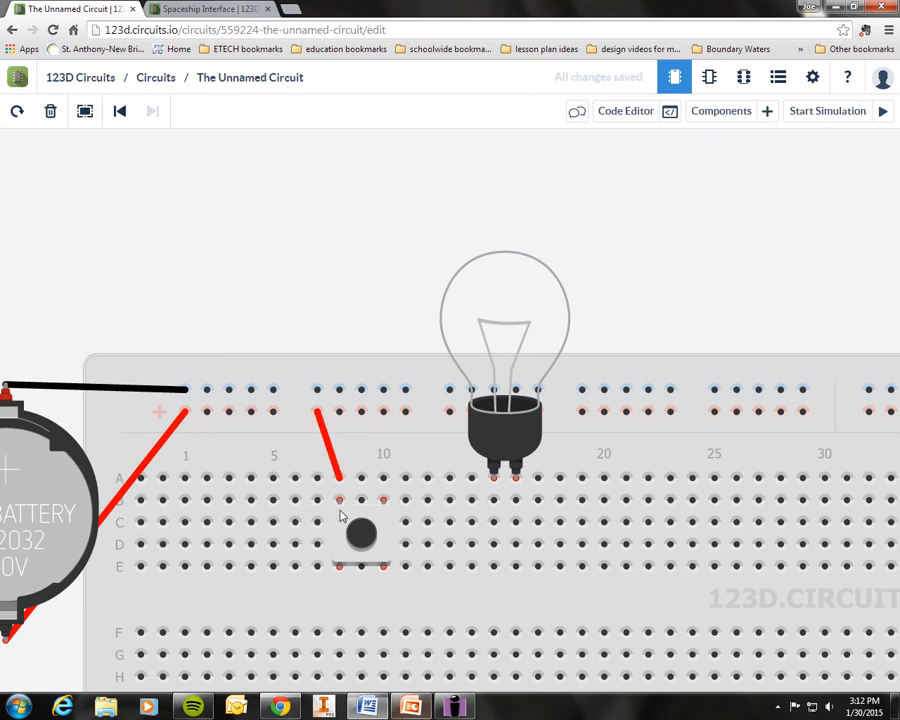
# - Wire hole A10, above the pushbutton's second pin, to hole B15, below the light bulb's first pin
pyautogui.scroll(5, 338, 502)
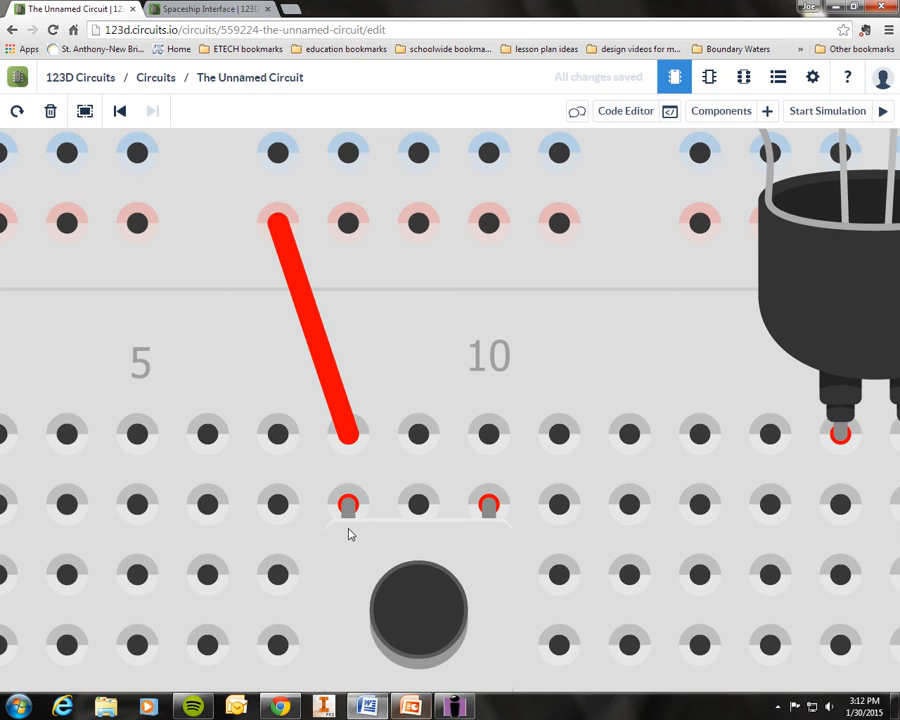
pyautogui.scroll(-2, 460, 510)
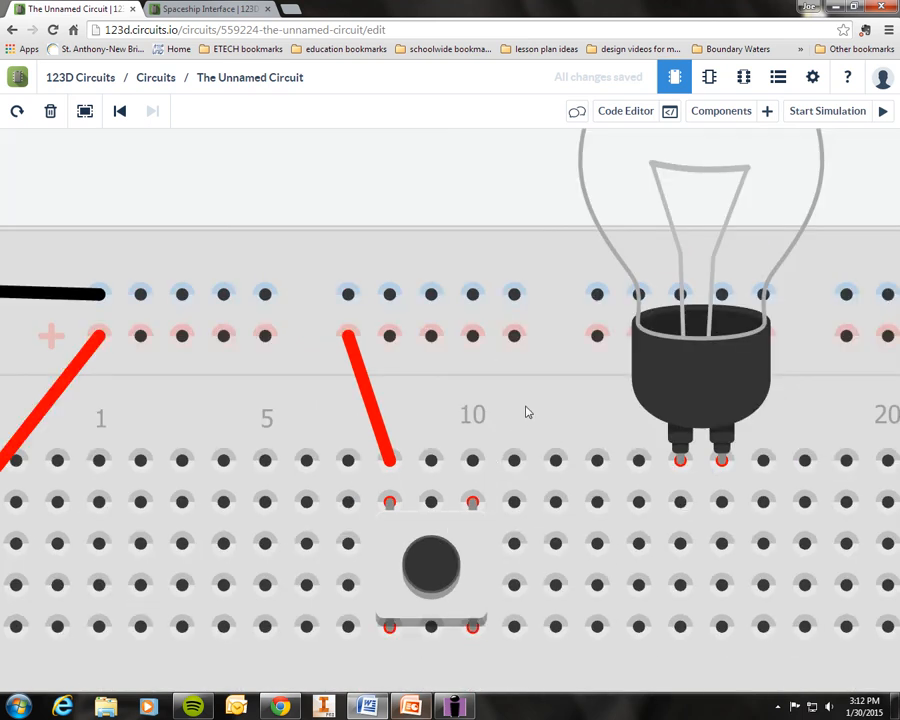
pyautogui.click(474, 461)
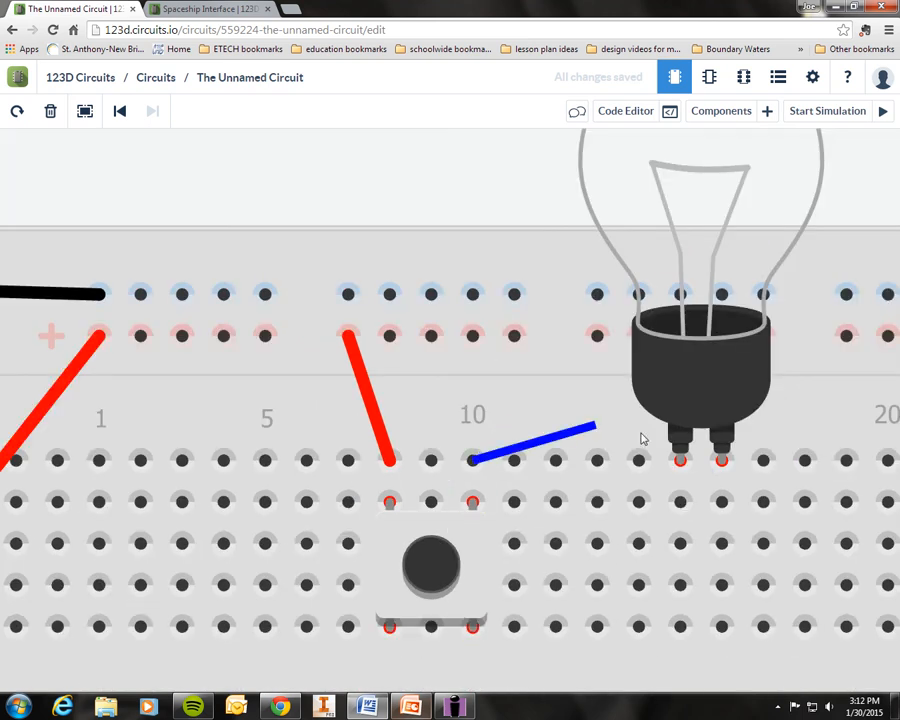
pyautogui.click(680, 501)
pyautogui.scroll(1, 636, 585)
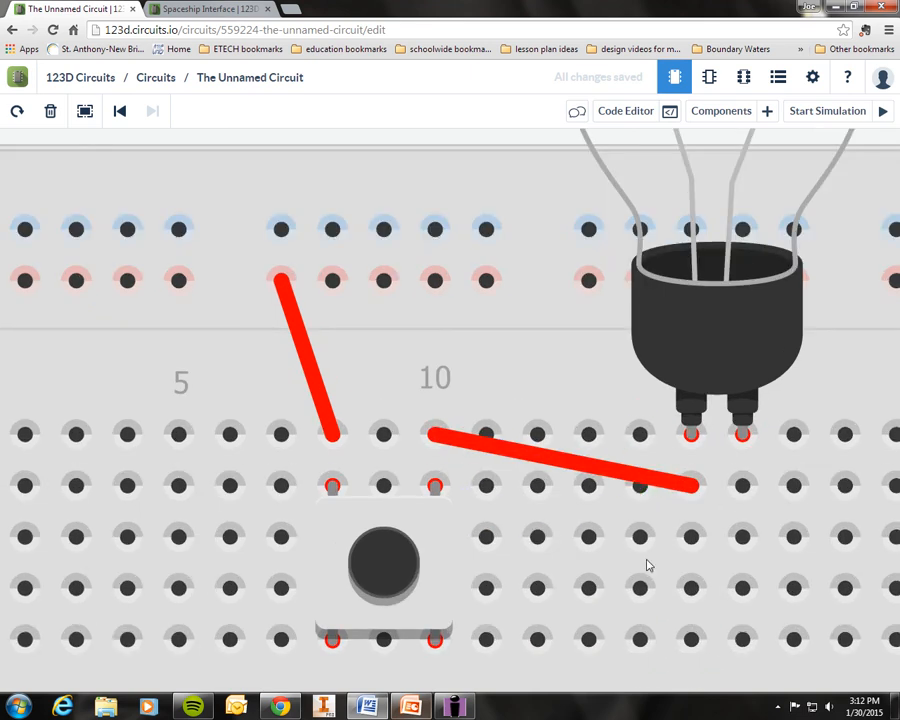
# - Wire hole B16, below the light bulb's second pin, to the upper minus rail at column 19
pyautogui.scroll(-3, 644, 566)
pyautogui.moveTo(810, 340); pyautogui.dragTo(661, 318)
pyautogui.scroll(1, 527, 538)
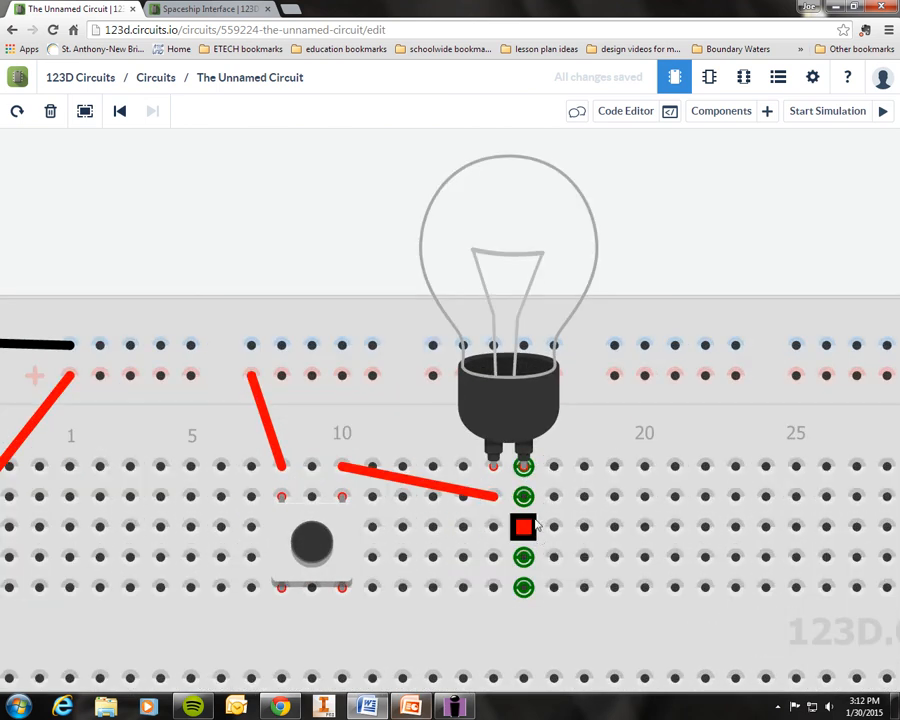
pyautogui.click(523, 496)
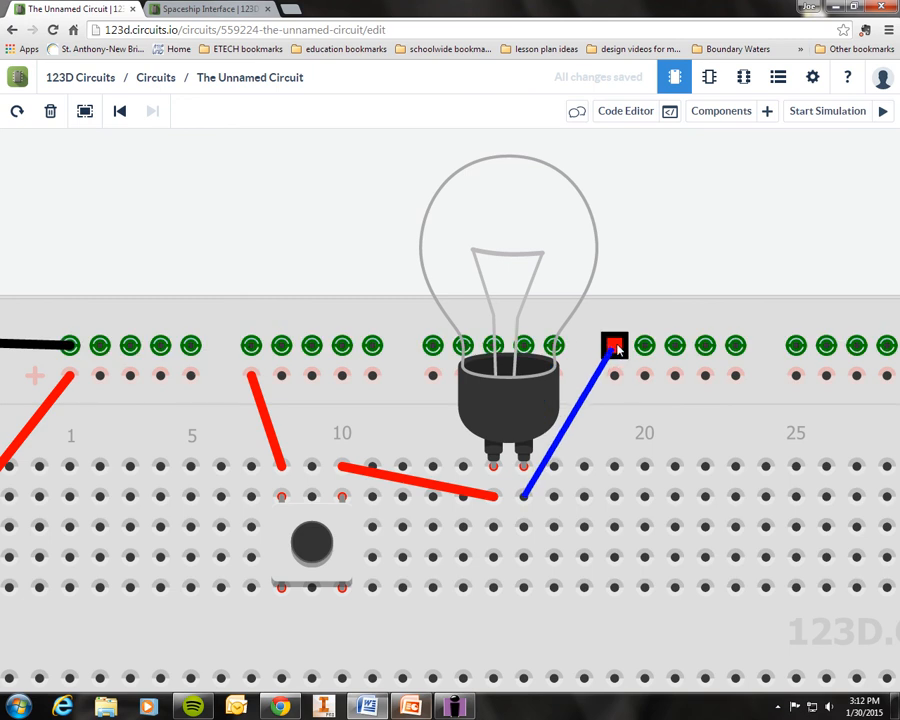
pyautogui.click(614, 345)
# - Start the simulation and operate the pushbutton to test the light bulb
pyautogui.scroll(-3, 587, 393)
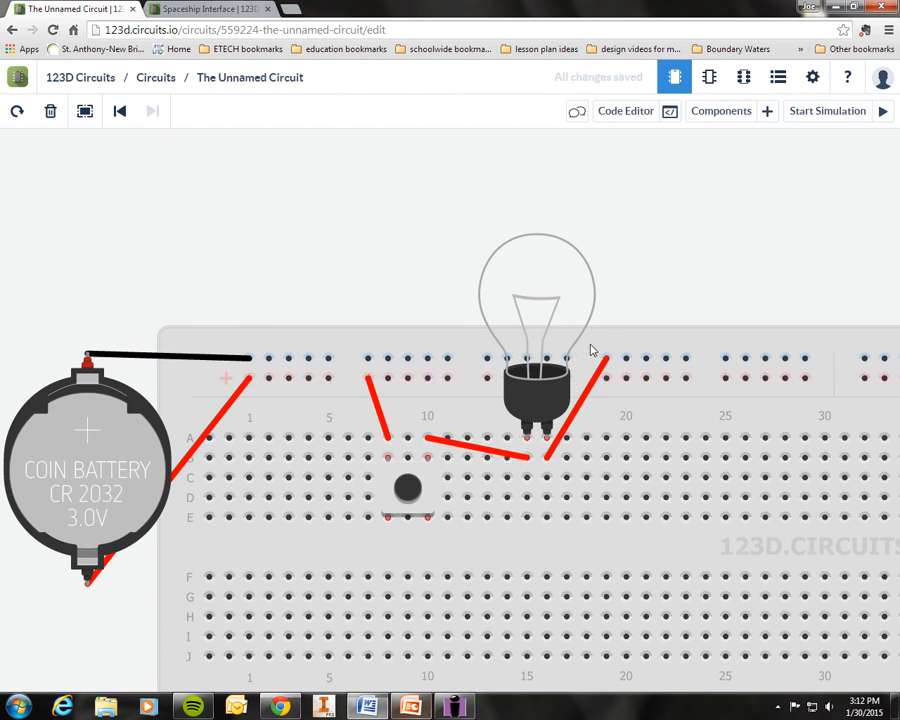
pyautogui.click(838, 113)
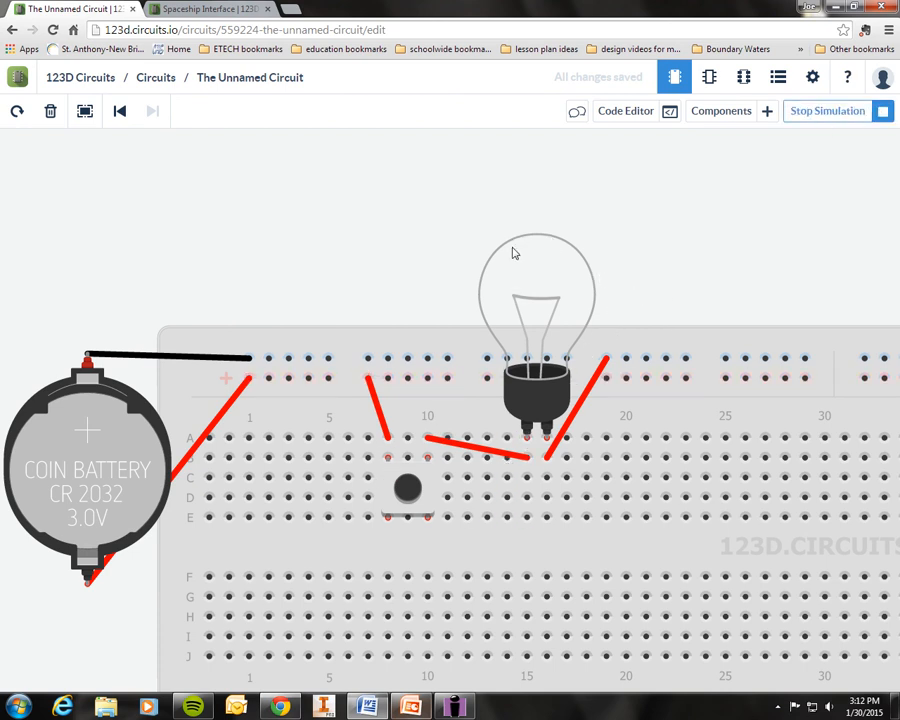
pyautogui.click(409, 488)
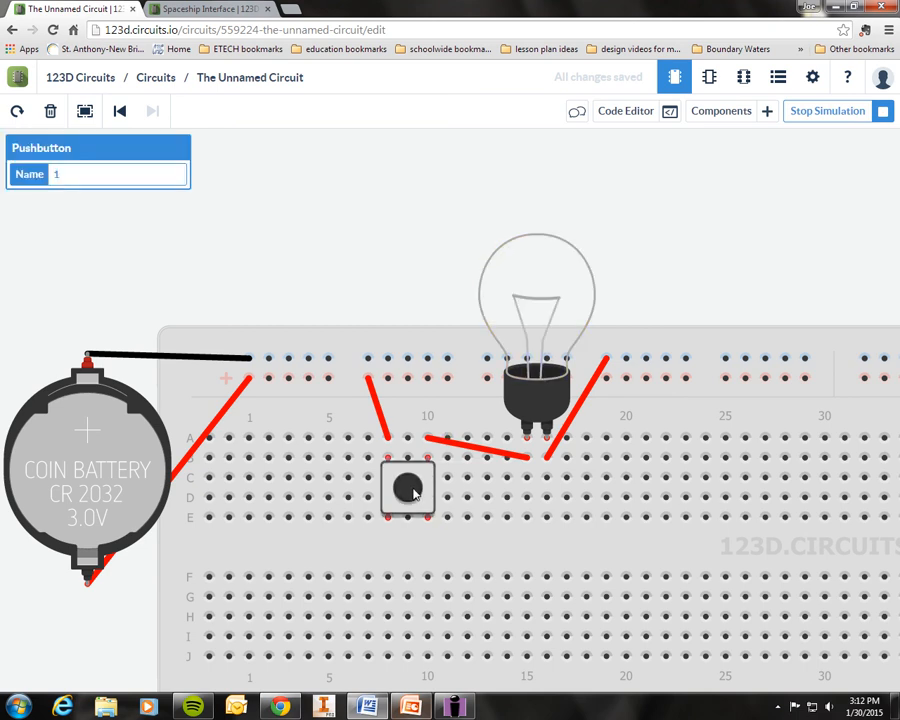
pyautogui.click(409, 488)
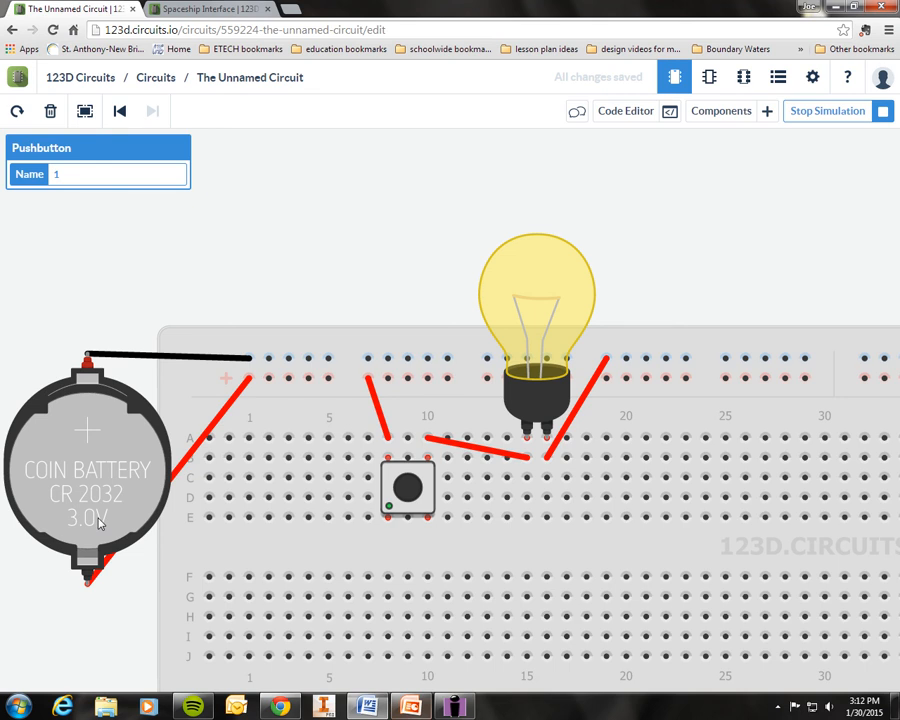
# - Switch to the Word document to read the circuit assignment, and return to the circuit in Chrome
pyautogui.scroll(-3, 266, 396)
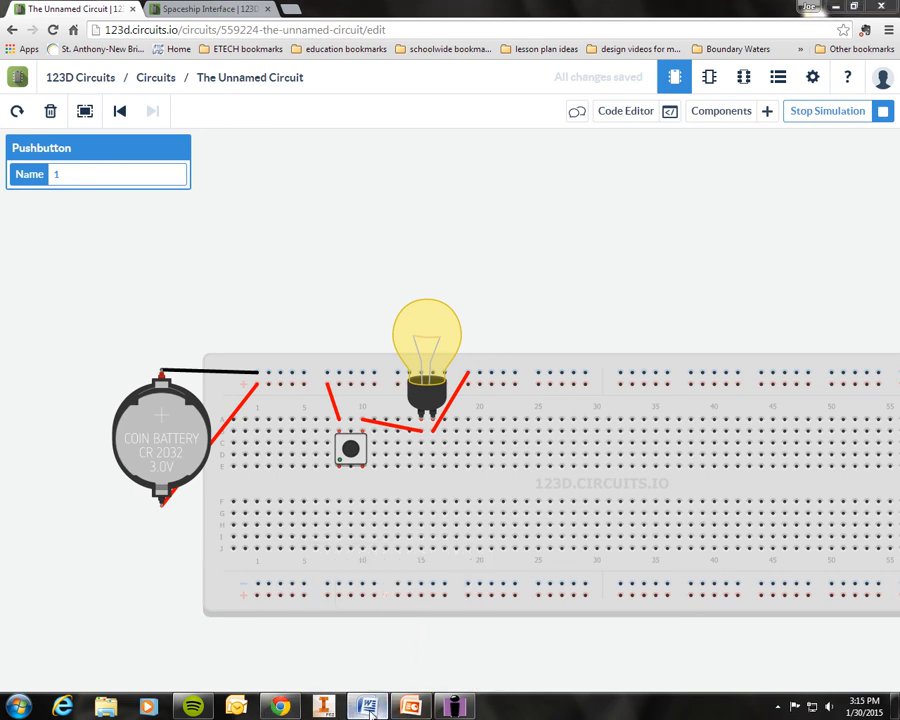
pyautogui.click(369, 707)
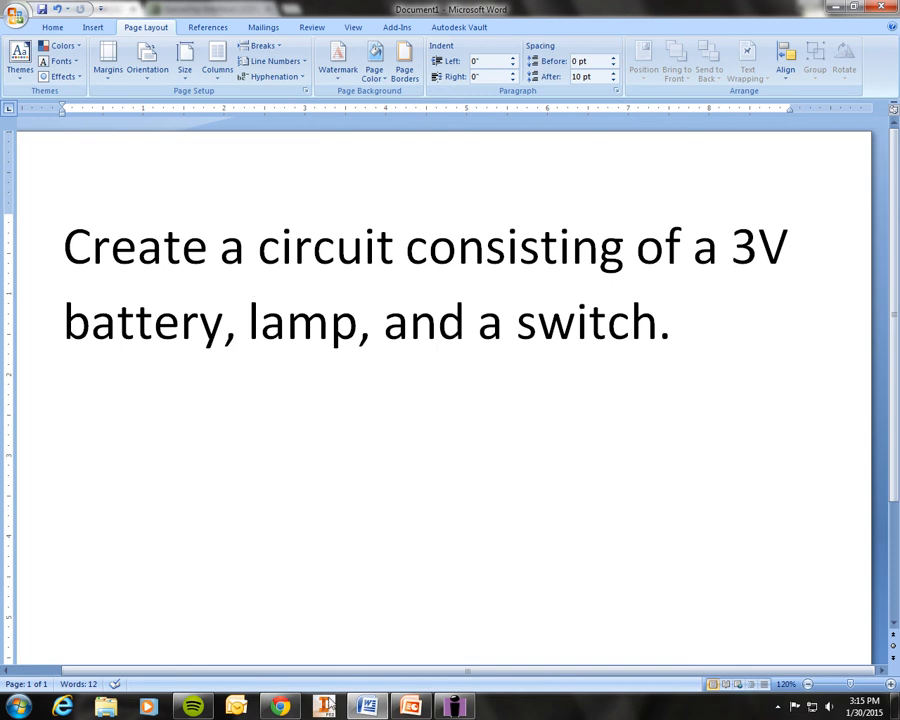
pyautogui.click(279, 707)
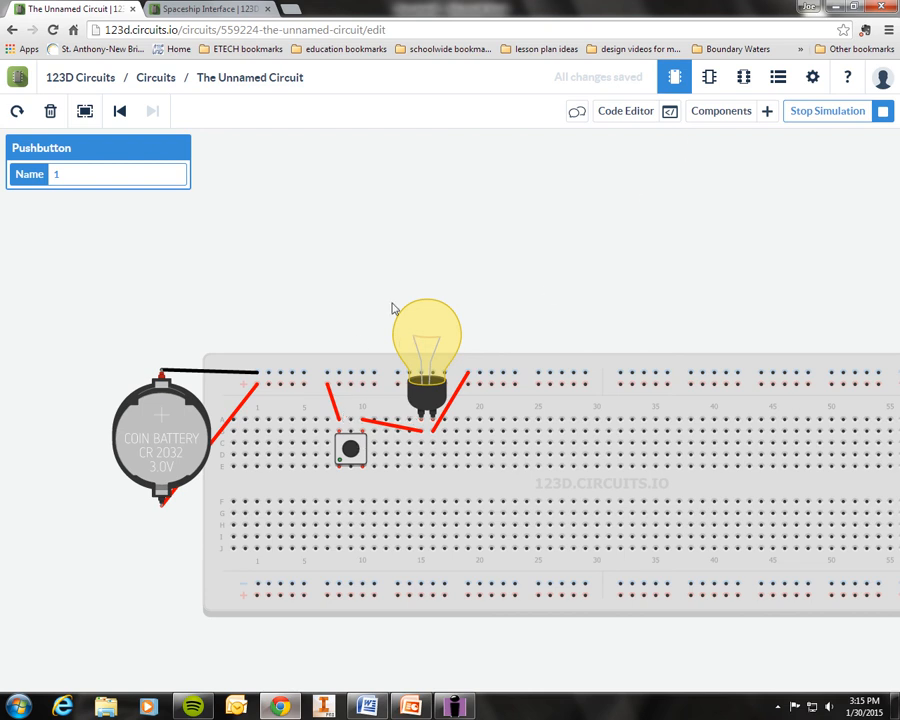
# - Operate the breadboard's pushbutton repeatedly in the running simulation to test its control of the light bulb
pyautogui.click(370, 270)
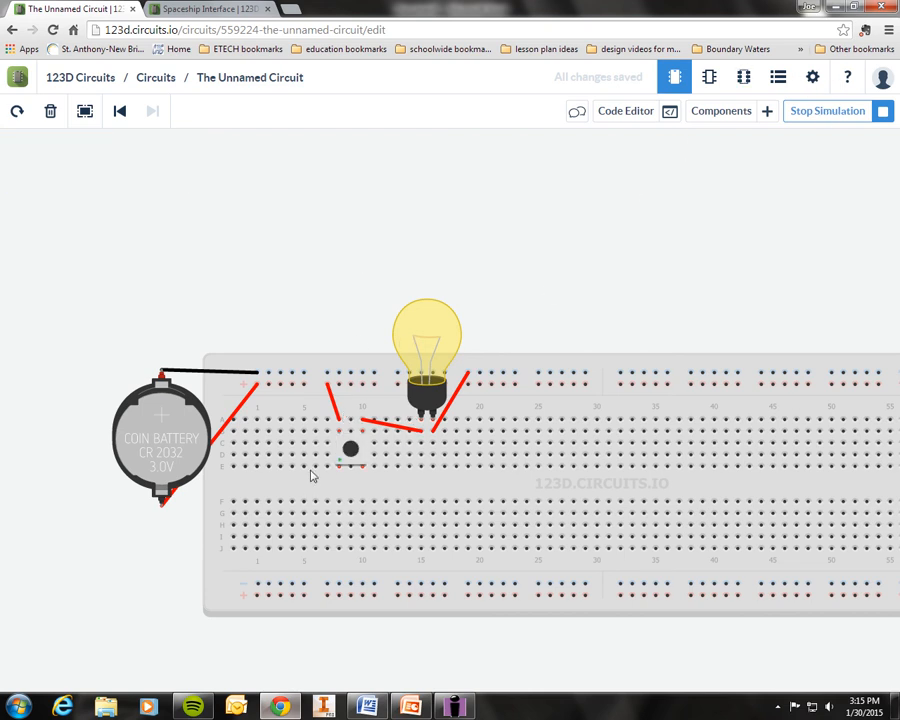
pyautogui.scroll(2, 310, 475)
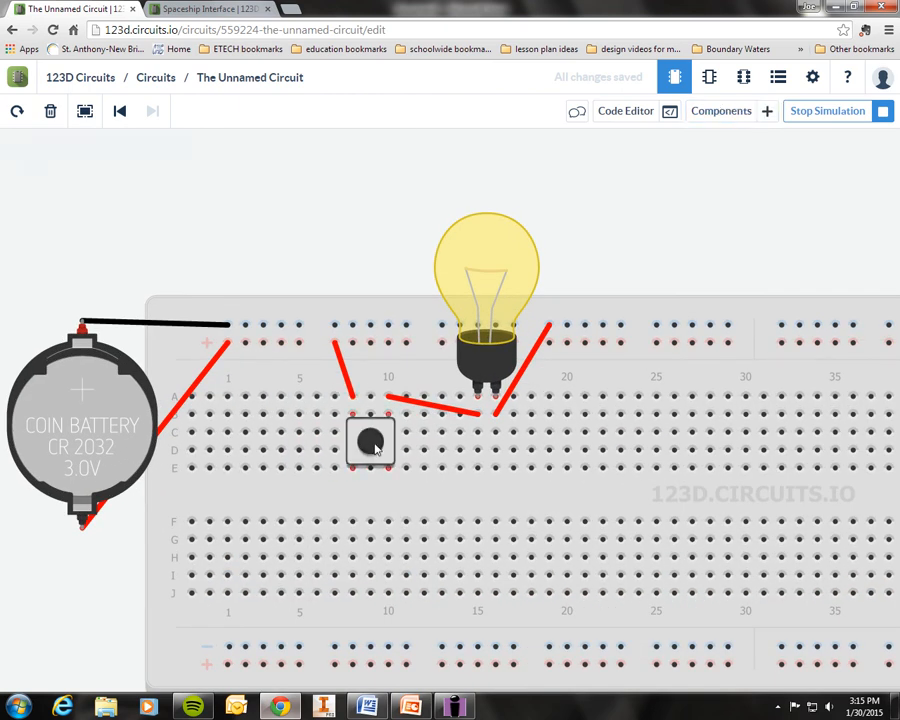
pyautogui.click(376, 448)
pyautogui.click(376, 448)
pyautogui.click(376, 448)
pyautogui.click(377, 450)
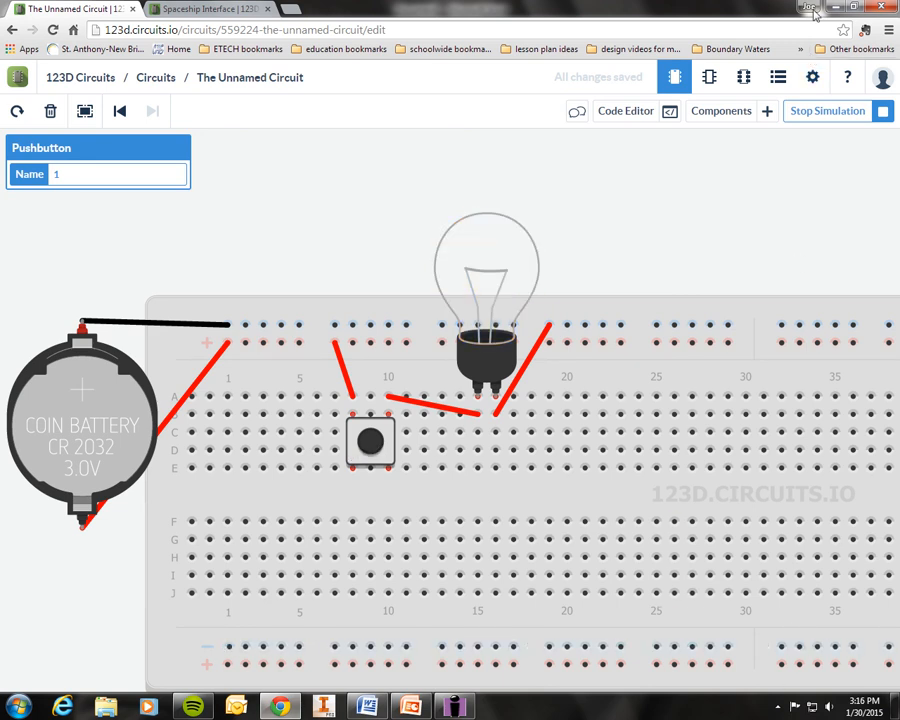
# - Stop the simulation of the coin cell, pushbutton and light bulb circuit
pyautogui.click(826, 110)
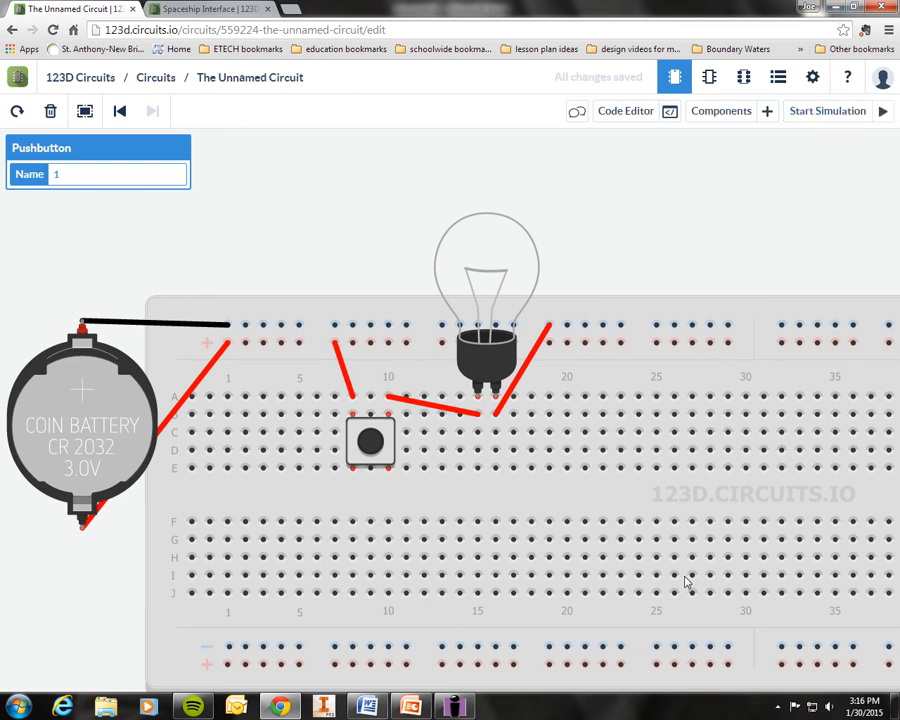
pyautogui.scroll(-3, 684, 584)
pyautogui.click(455, 707)
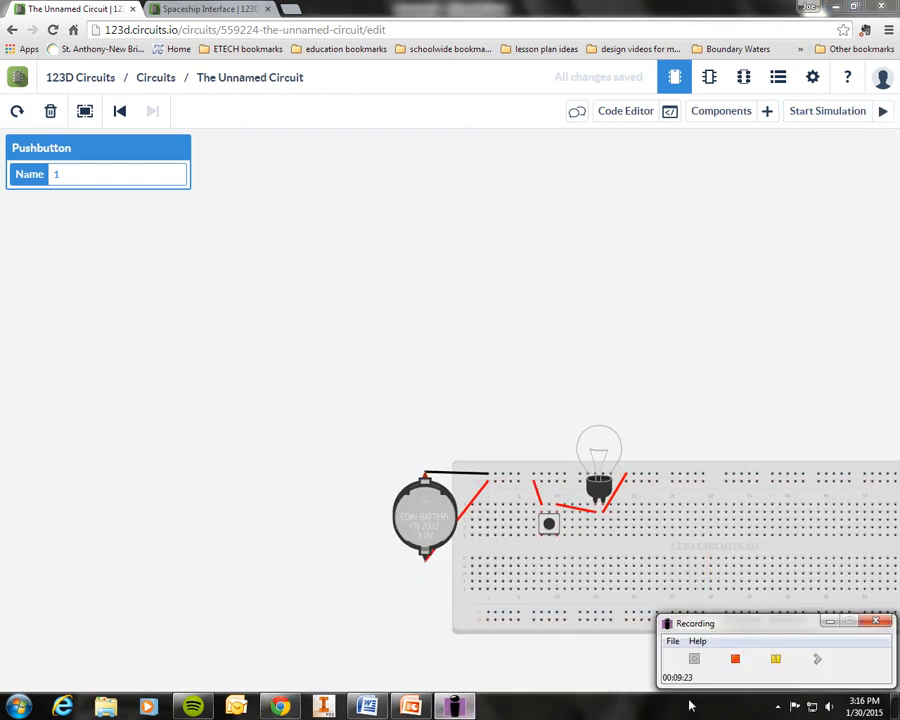